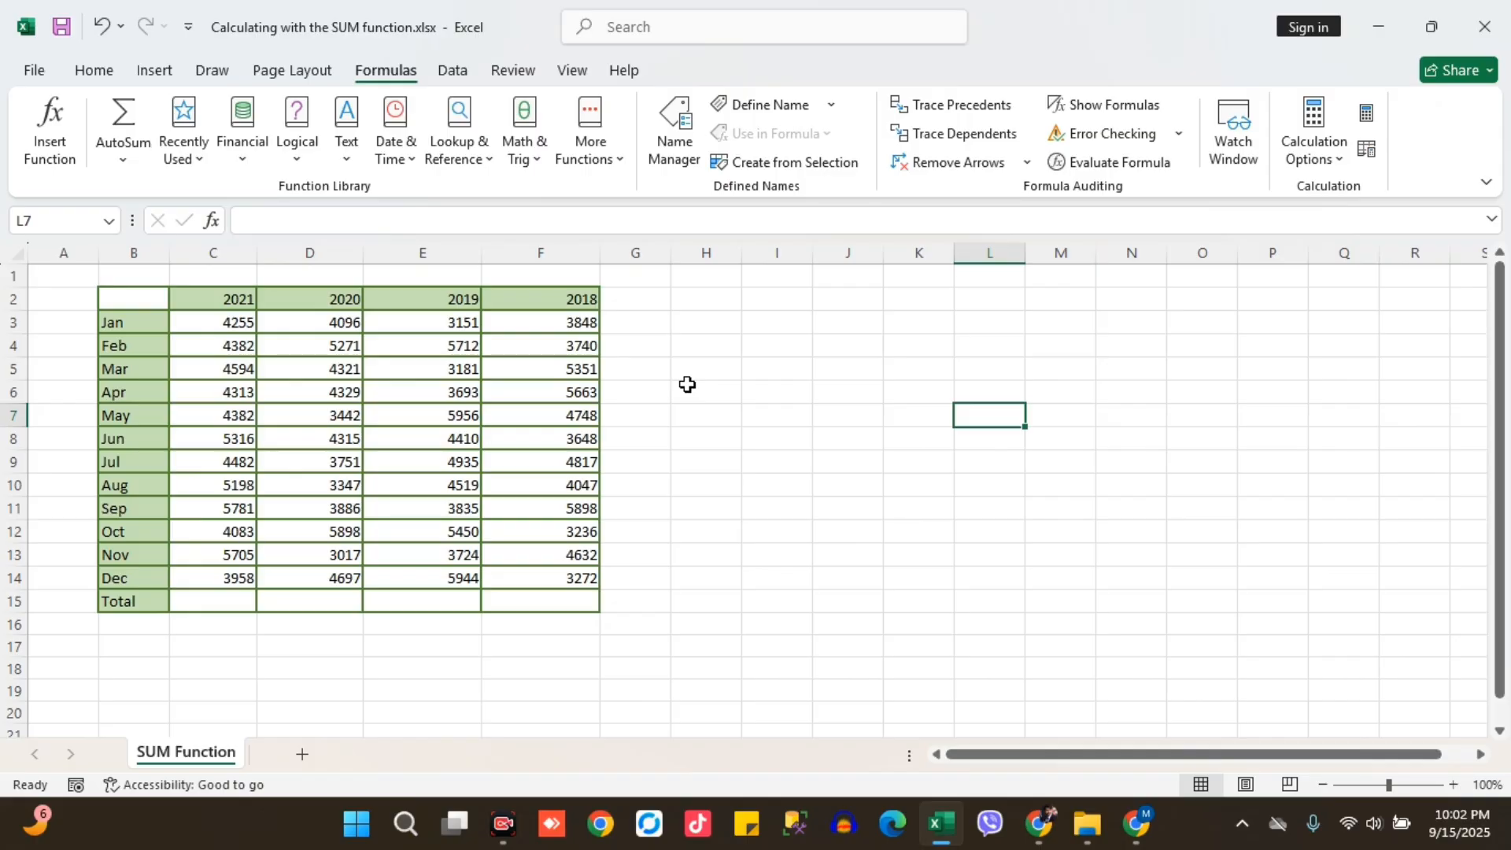
{"action": "left_click", "coordinate": [686, 344]}
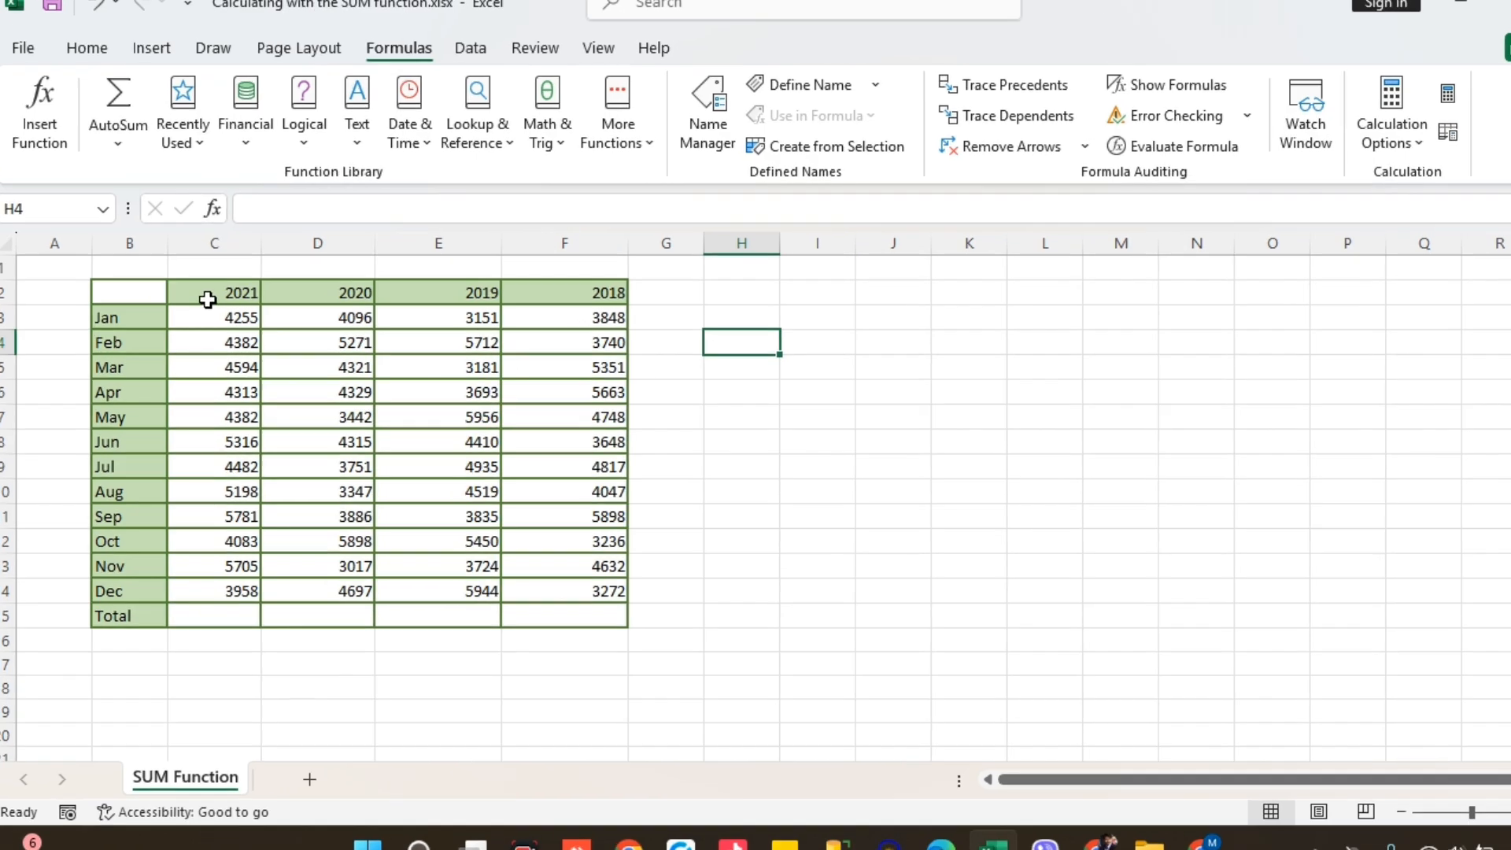
{"action": "left_click", "coordinate": [192, 299]}
{"action": "left_click_drag", "start_coordinate": [110, 285], "coordinate": [127, 689]}
{"action": "left_click_drag", "start_coordinate": [86, 248], "coordinate": [722, 244]}
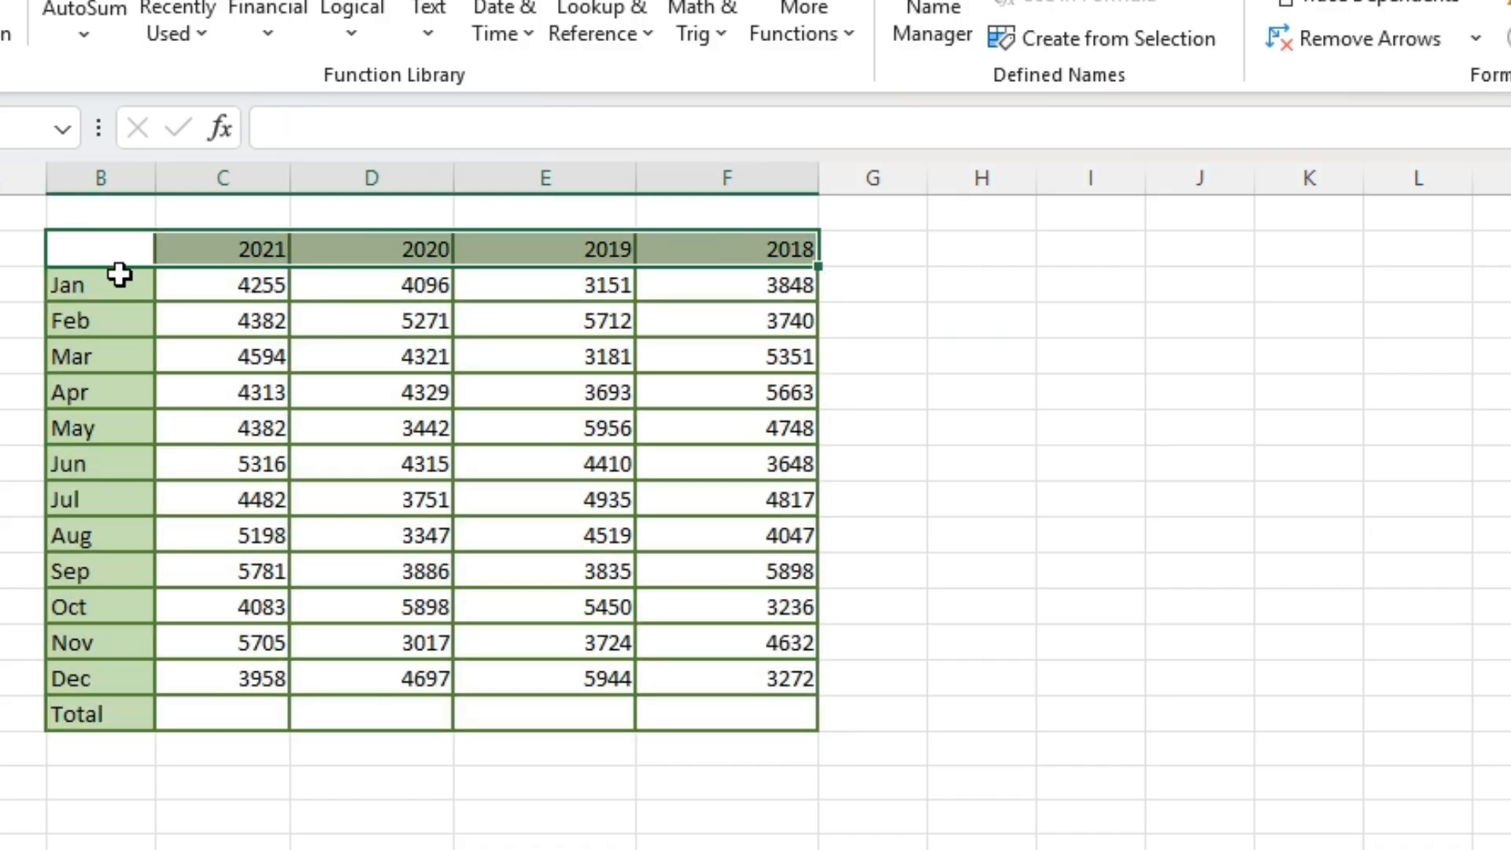
- Make the Total row of the table bold across B15:F15
{"action": "left_click_drag", "start_coordinate": [121, 273], "coordinate": [693, 718]}
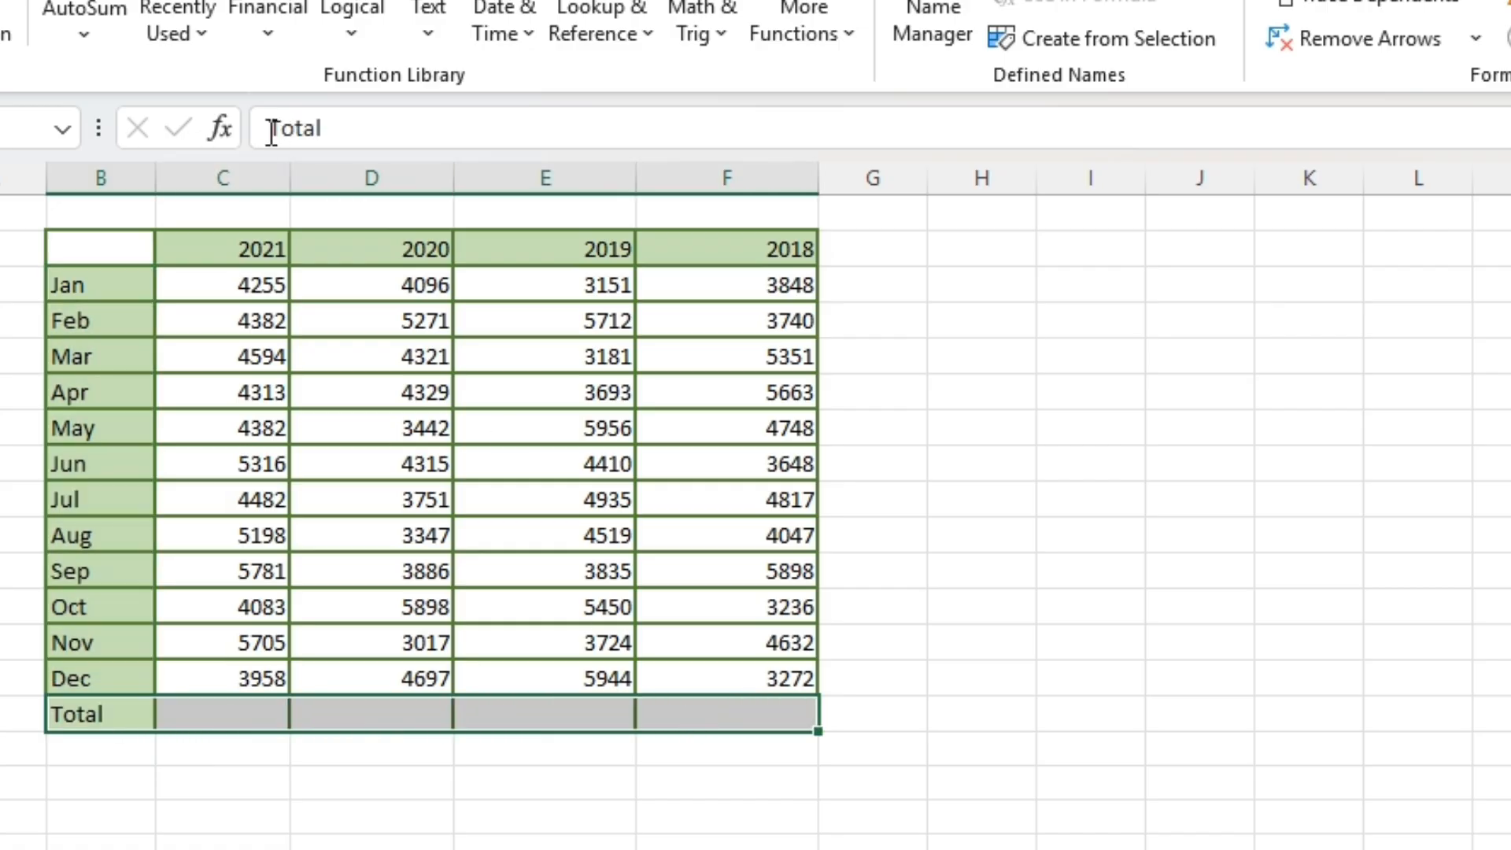
{"action": "key", "text": "ctrl+b"}
{"action": "left_click", "coordinate": [263, 712]}
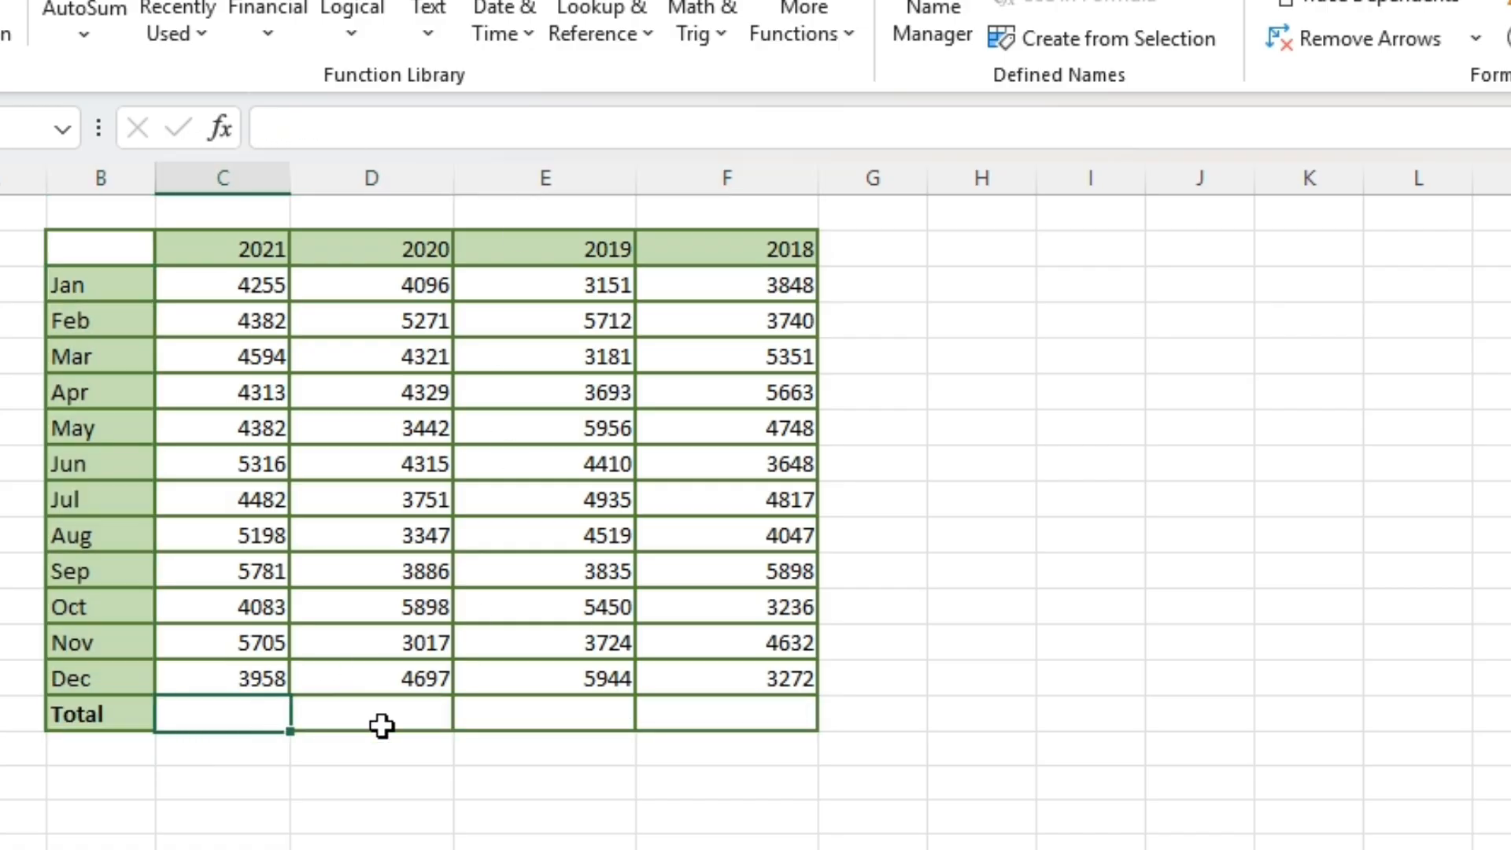
- Enter the formula =SUM(C3:C14) in cell C15 to total the 2021 column
{"action": "left_click_drag", "start_coordinate": [238, 285], "coordinate": [713, 708]}
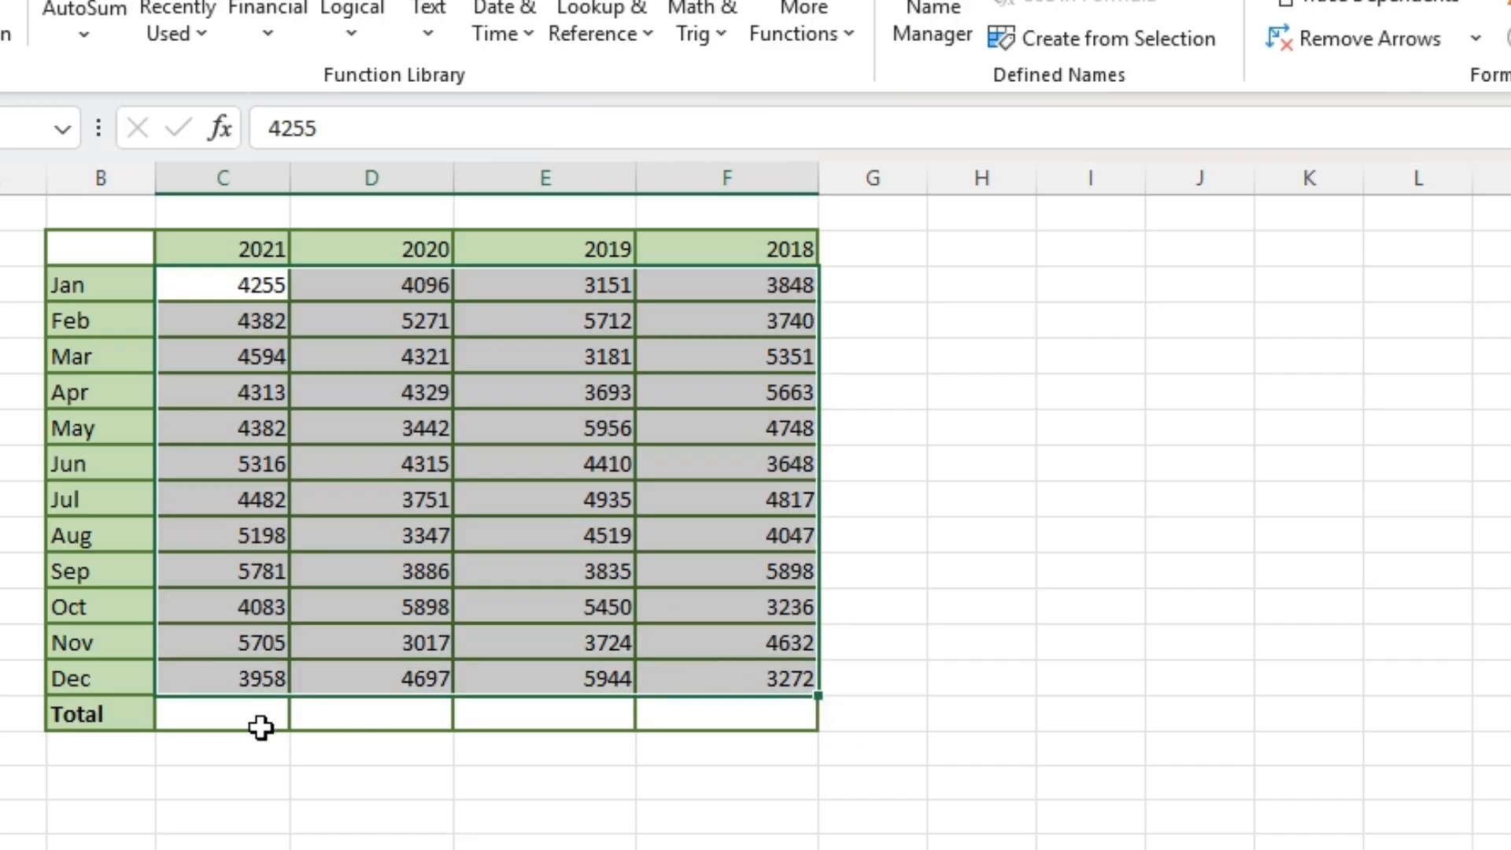
{"action": "left_click", "coordinate": [236, 722]}
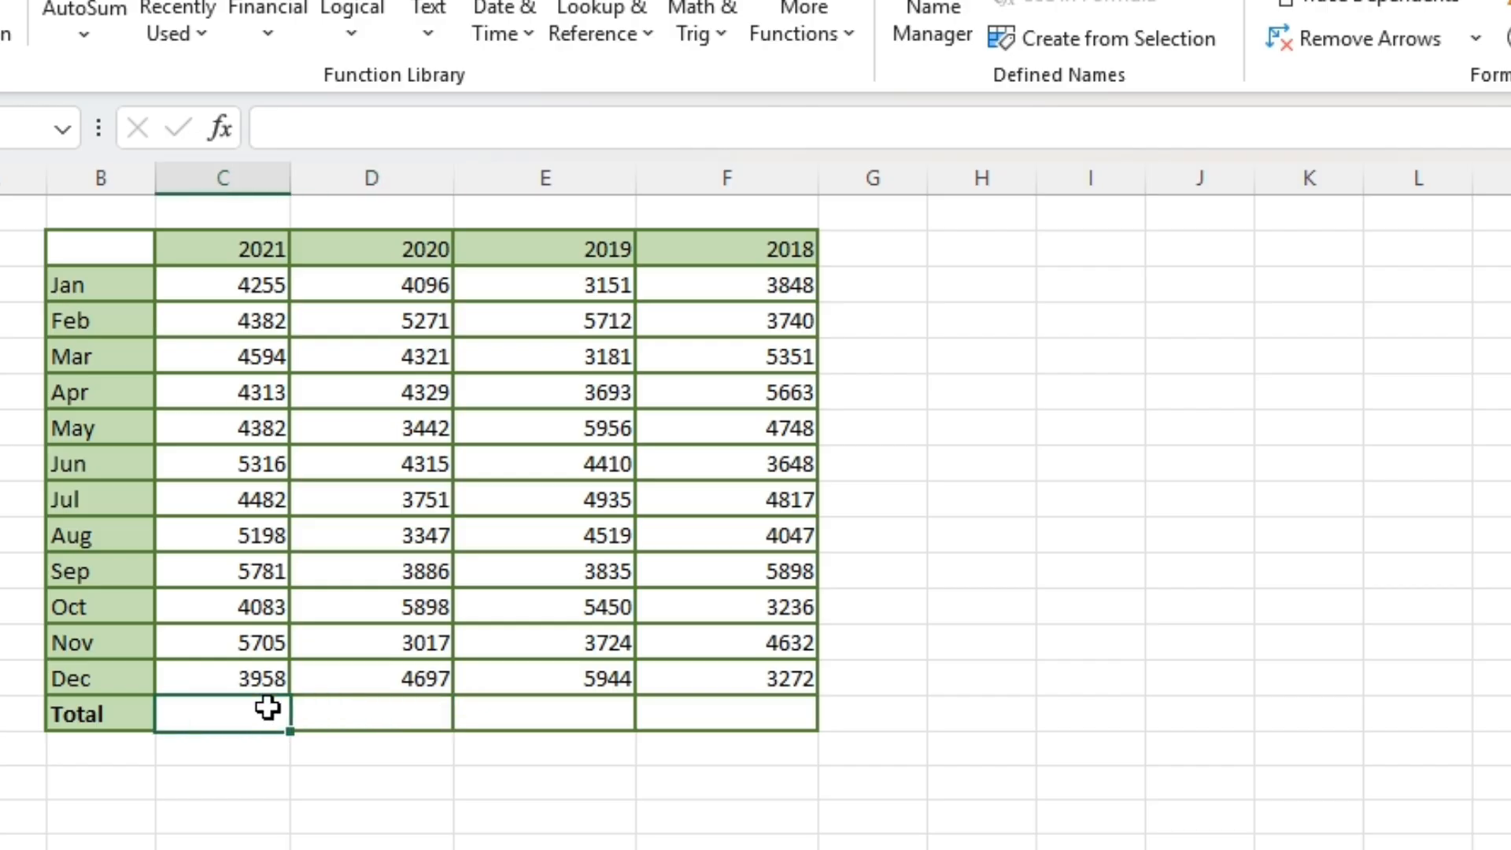
{"action": "type", "text": "=sum"}
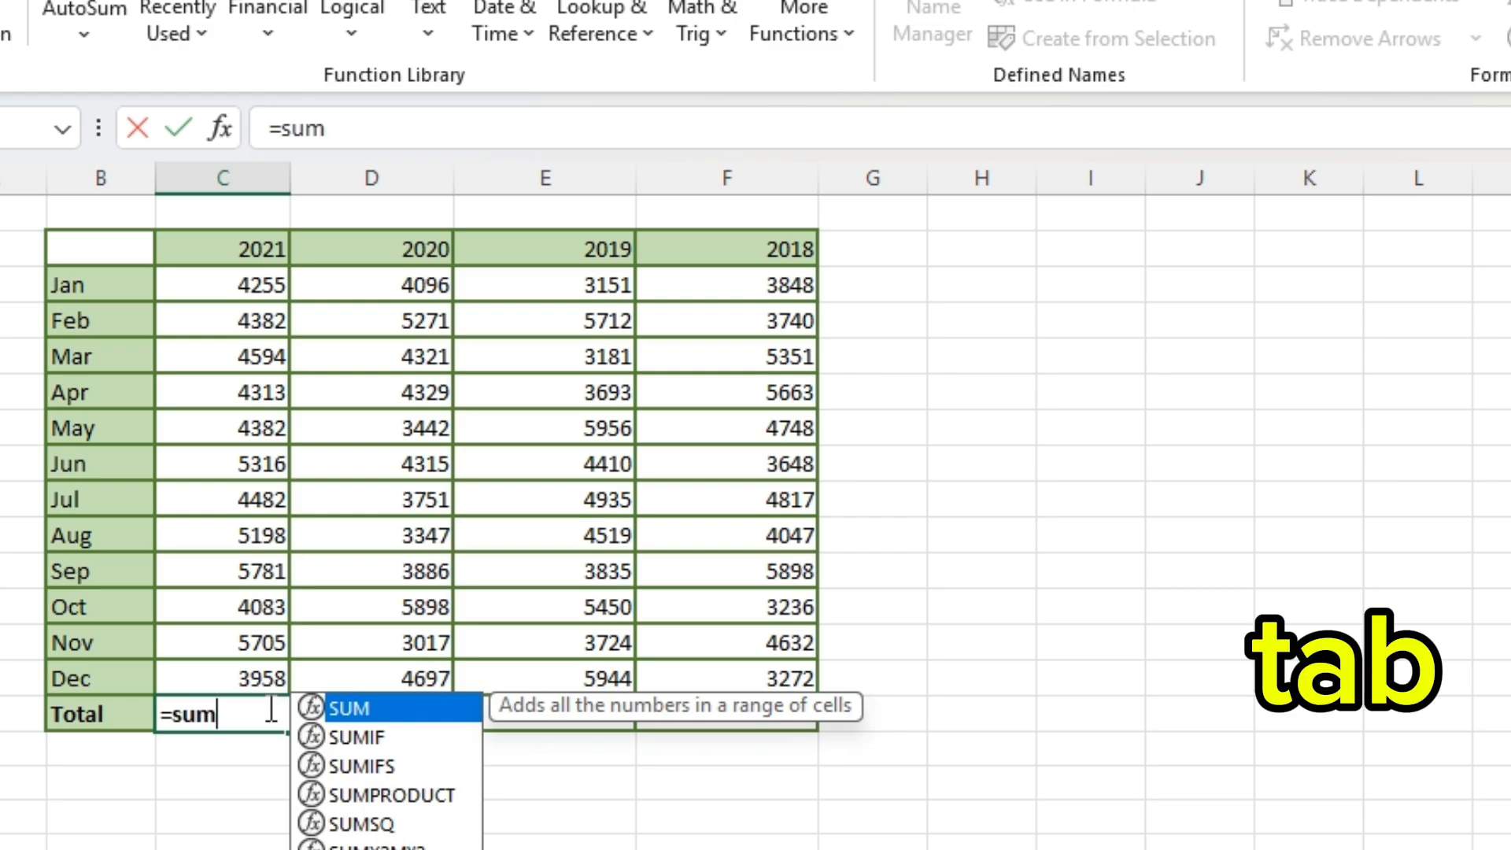
{"action": "key", "text": "Tab"}
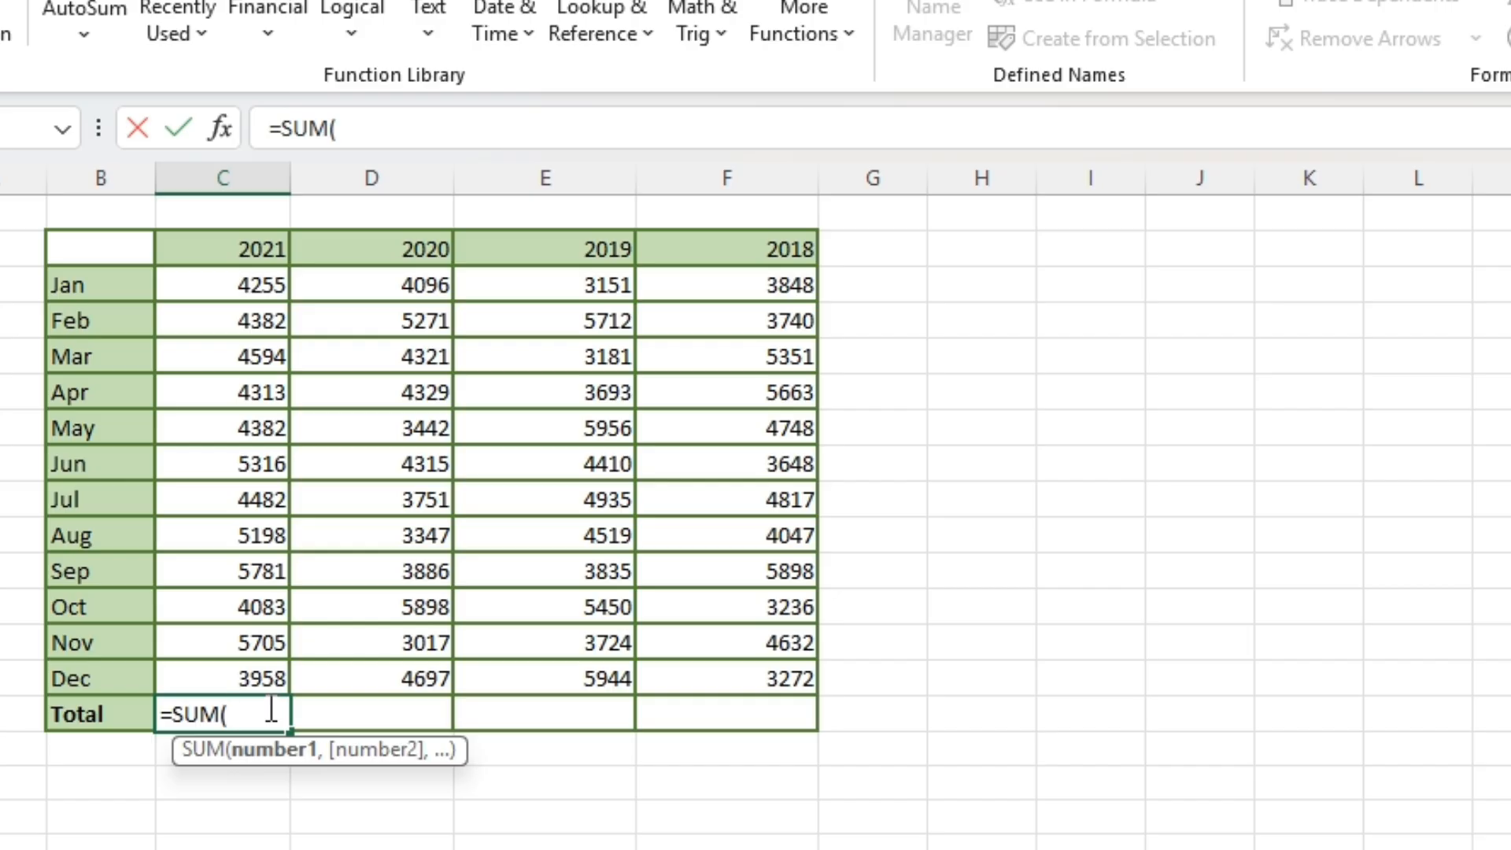
{"action": "left_click_drag", "start_coordinate": [263, 285], "coordinate": [279, 465]}
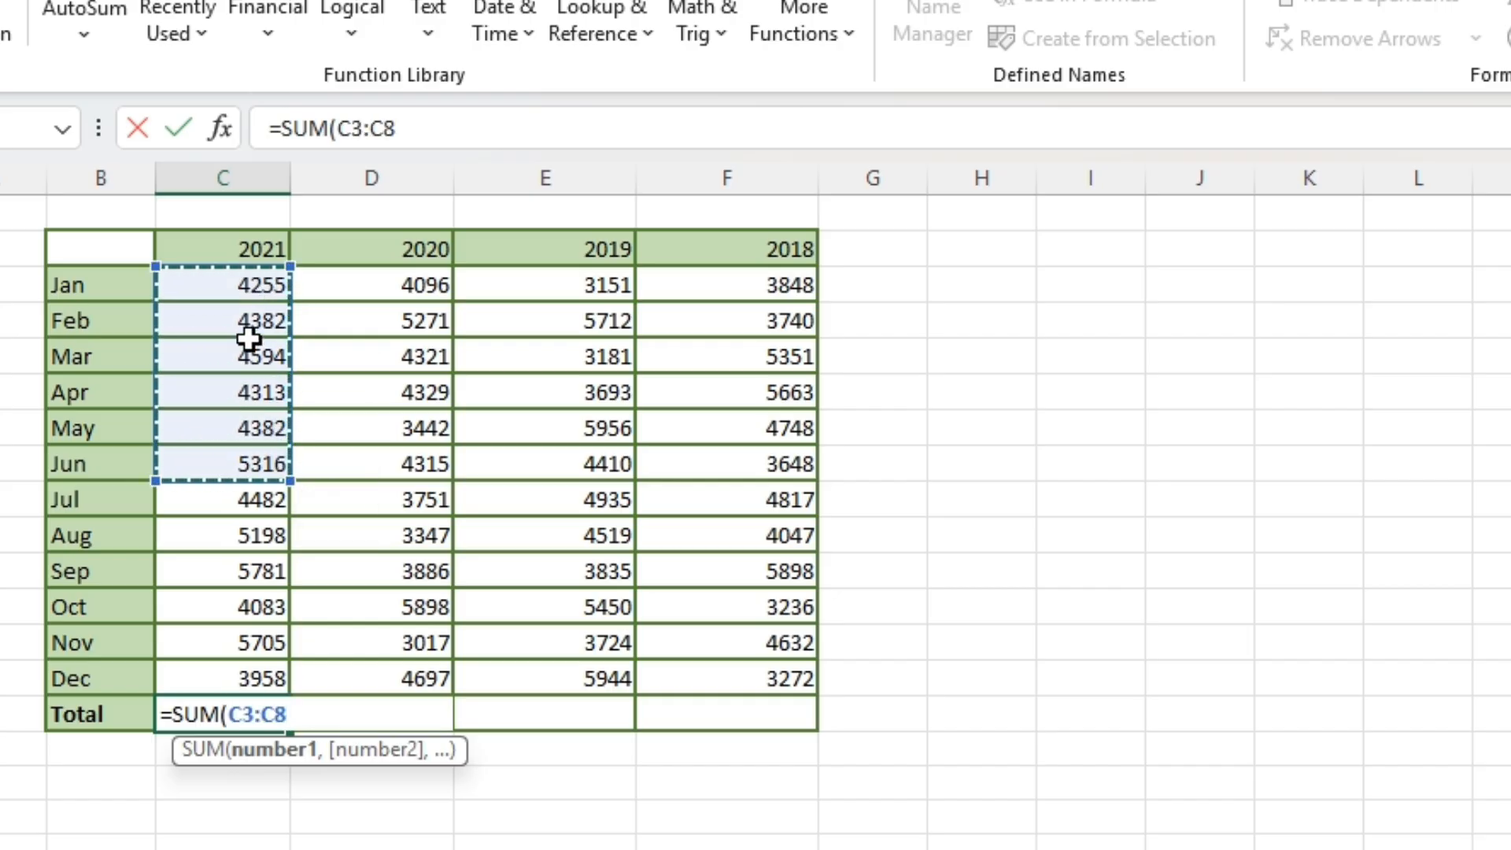
{"action": "left_click_drag", "start_coordinate": [259, 288], "coordinate": [281, 667]}
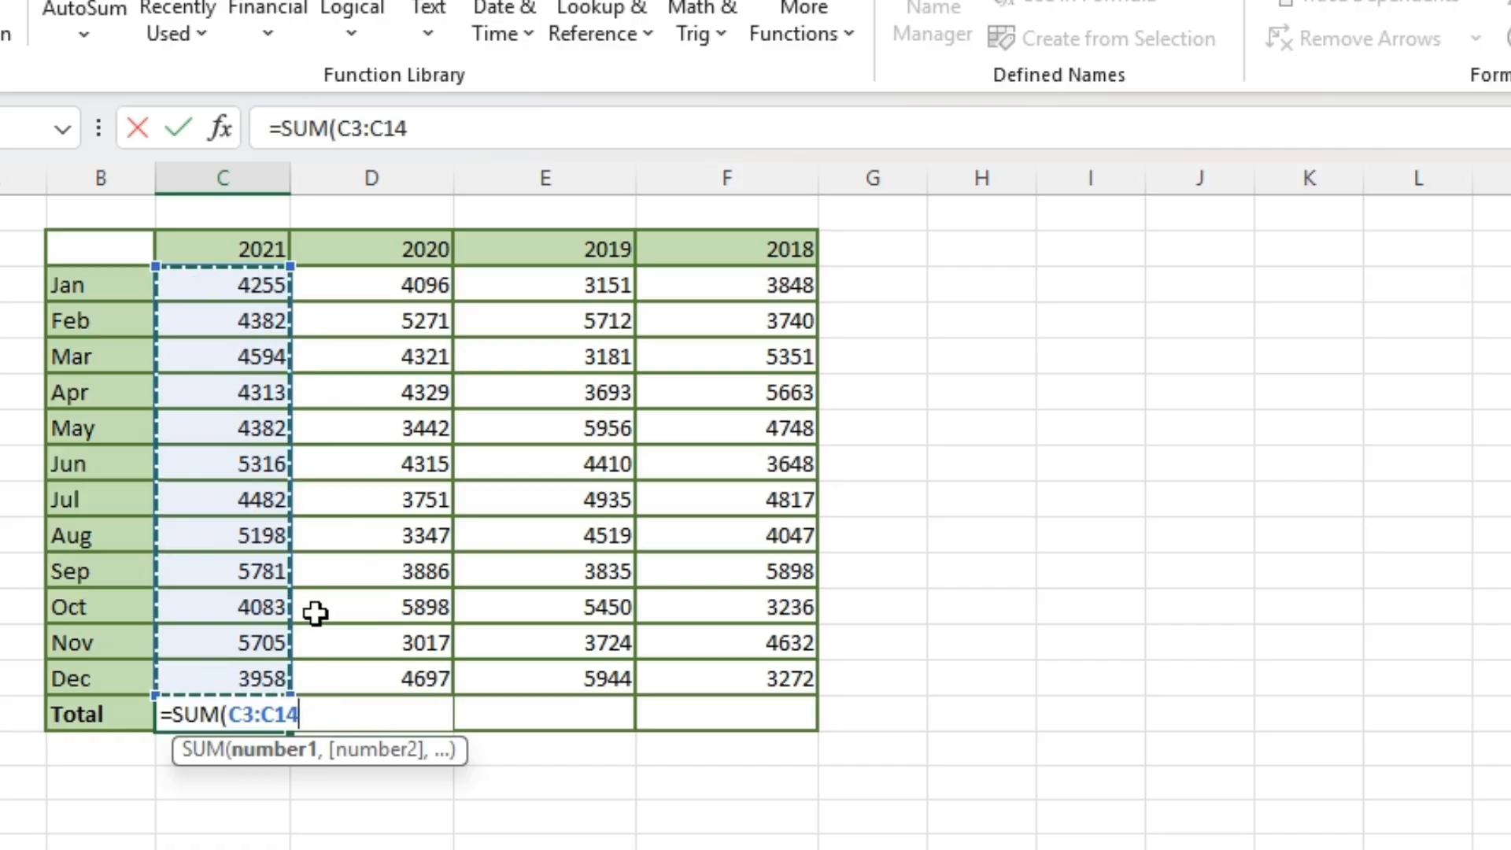
{"action": "type", "text": ")"}
{"action": "key", "text": "Return"}
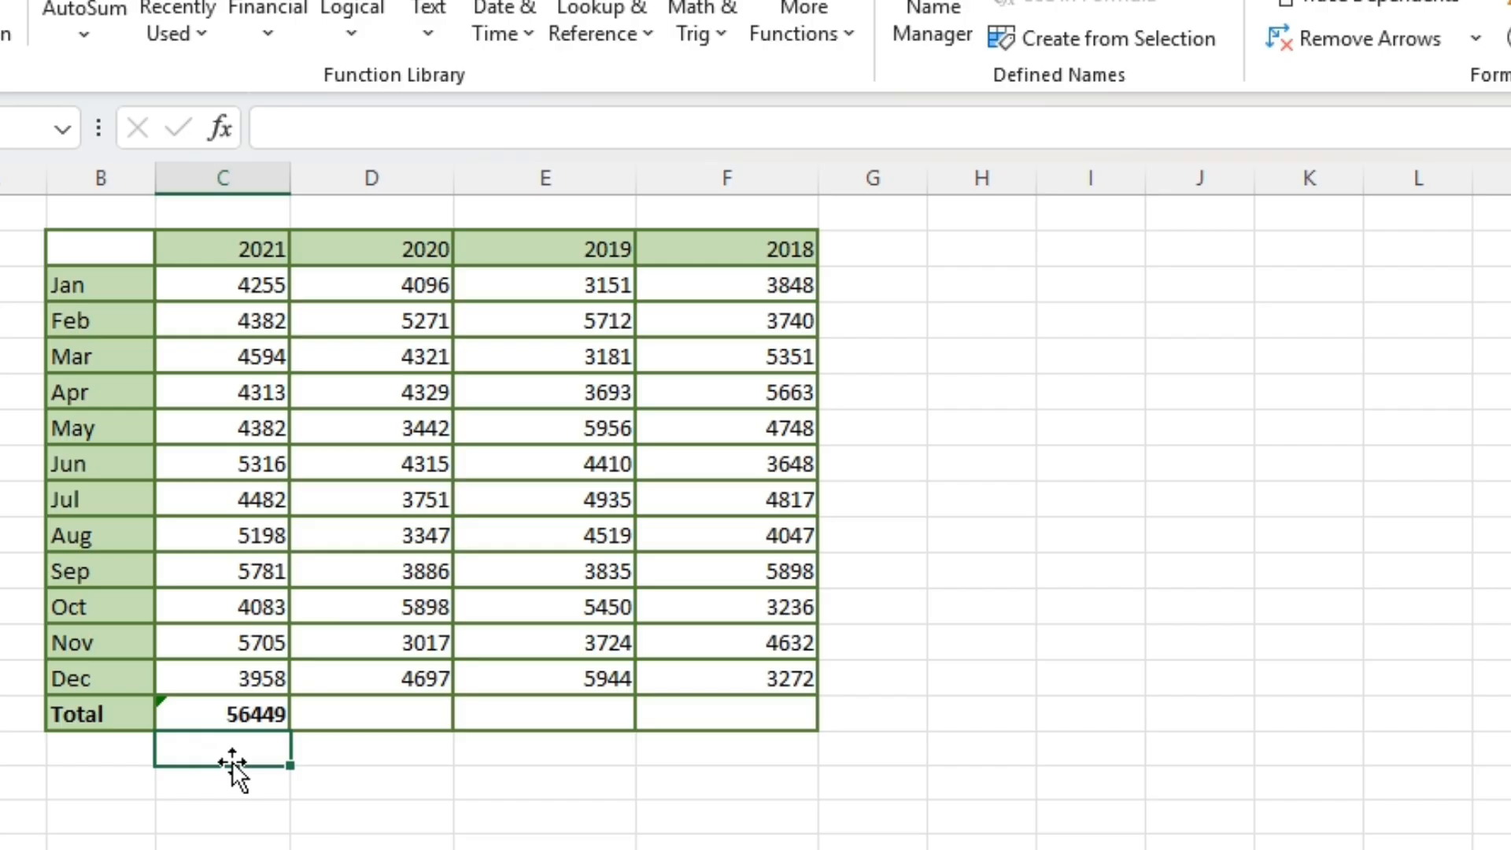
{"action": "left_click_drag", "start_coordinate": [232, 762], "coordinate": [376, 737]}
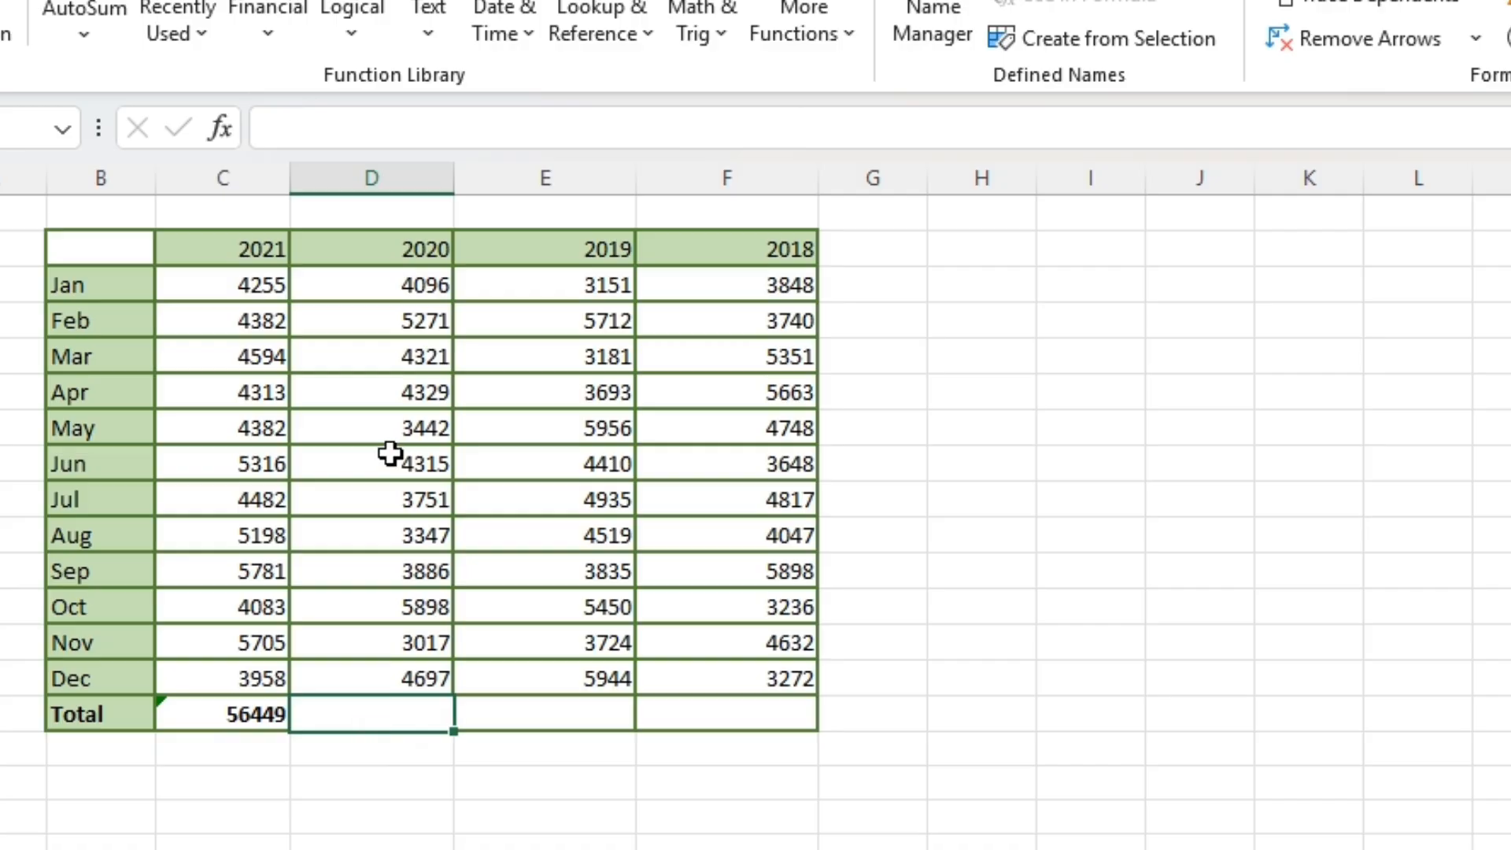
{"action": "type", "text": "=sum"}
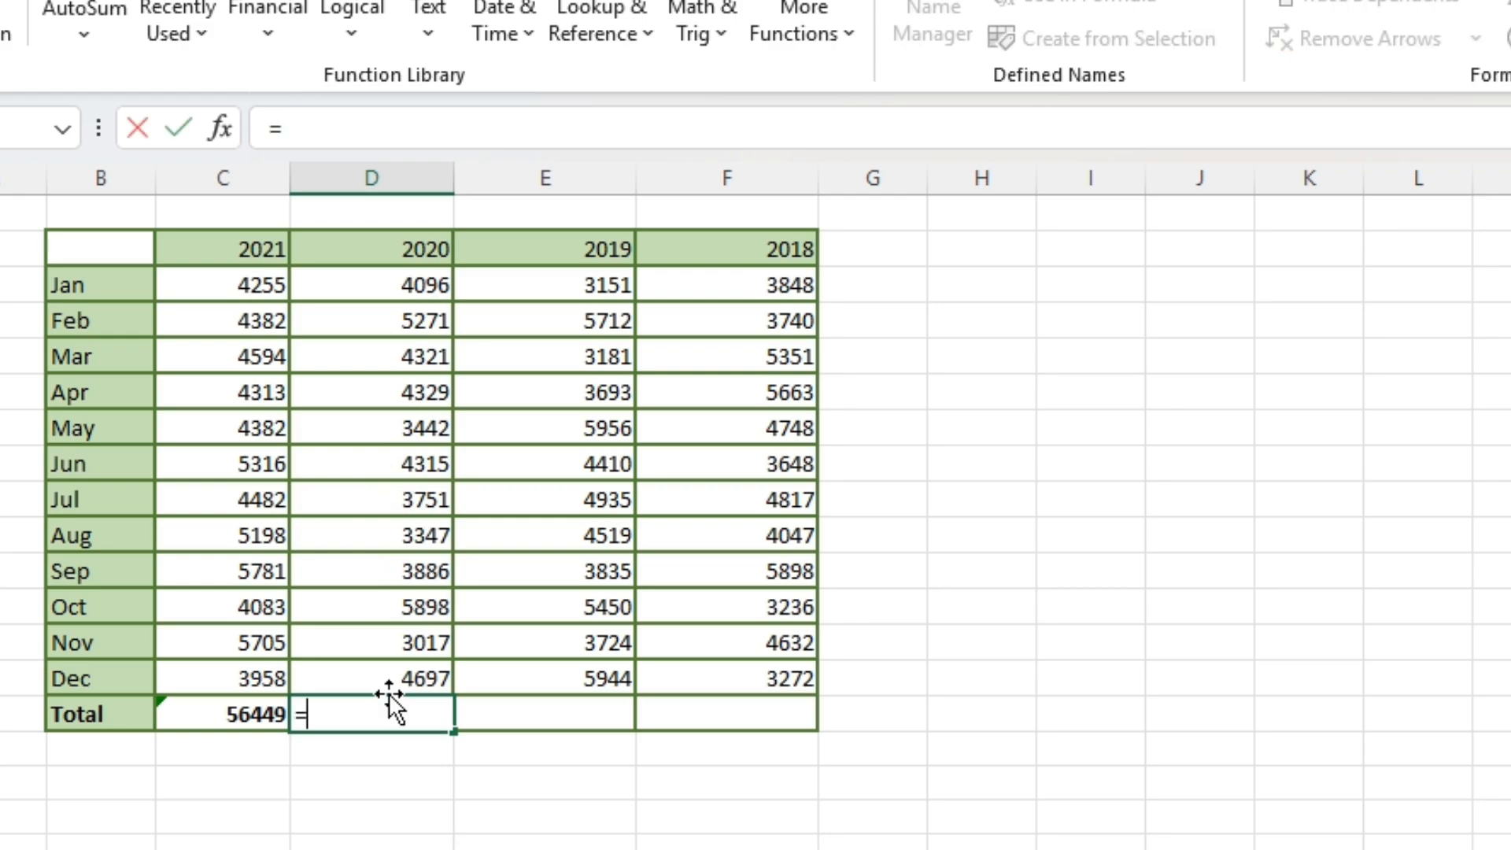
{"action": "key", "text": "Tab"}
{"action": "key", "text": "BackSpace"}
{"action": "key", "text": "BackSpace"}
{"action": "key", "text": "BackSpace"}
{"action": "key", "text": "BackSpace"}
{"action": "key", "text": "BackSpace"}
{"action": "key", "text": "Escape"}
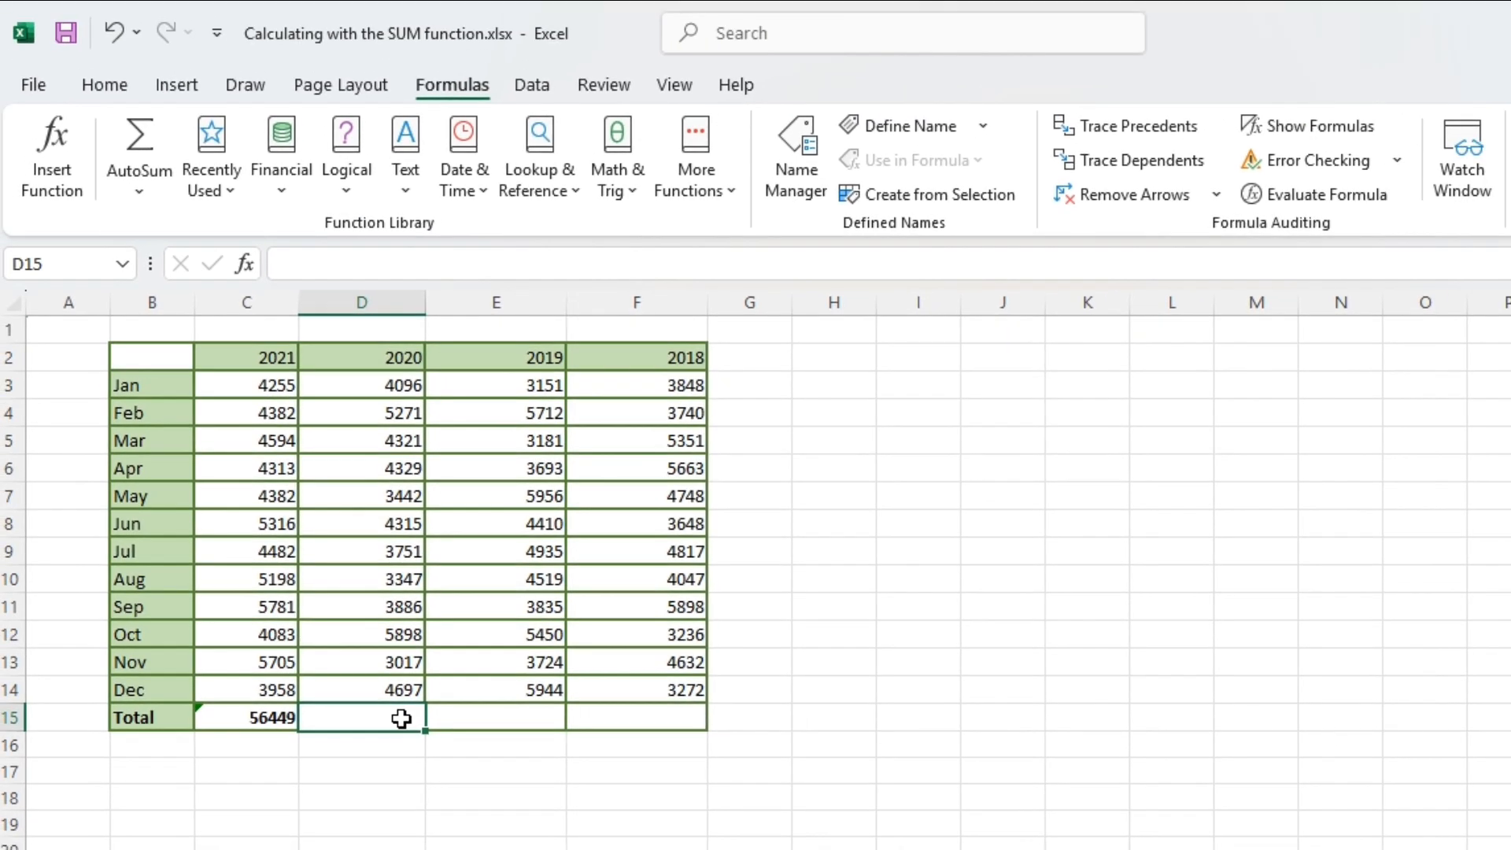
{"action": "type", "text": "=sum"}
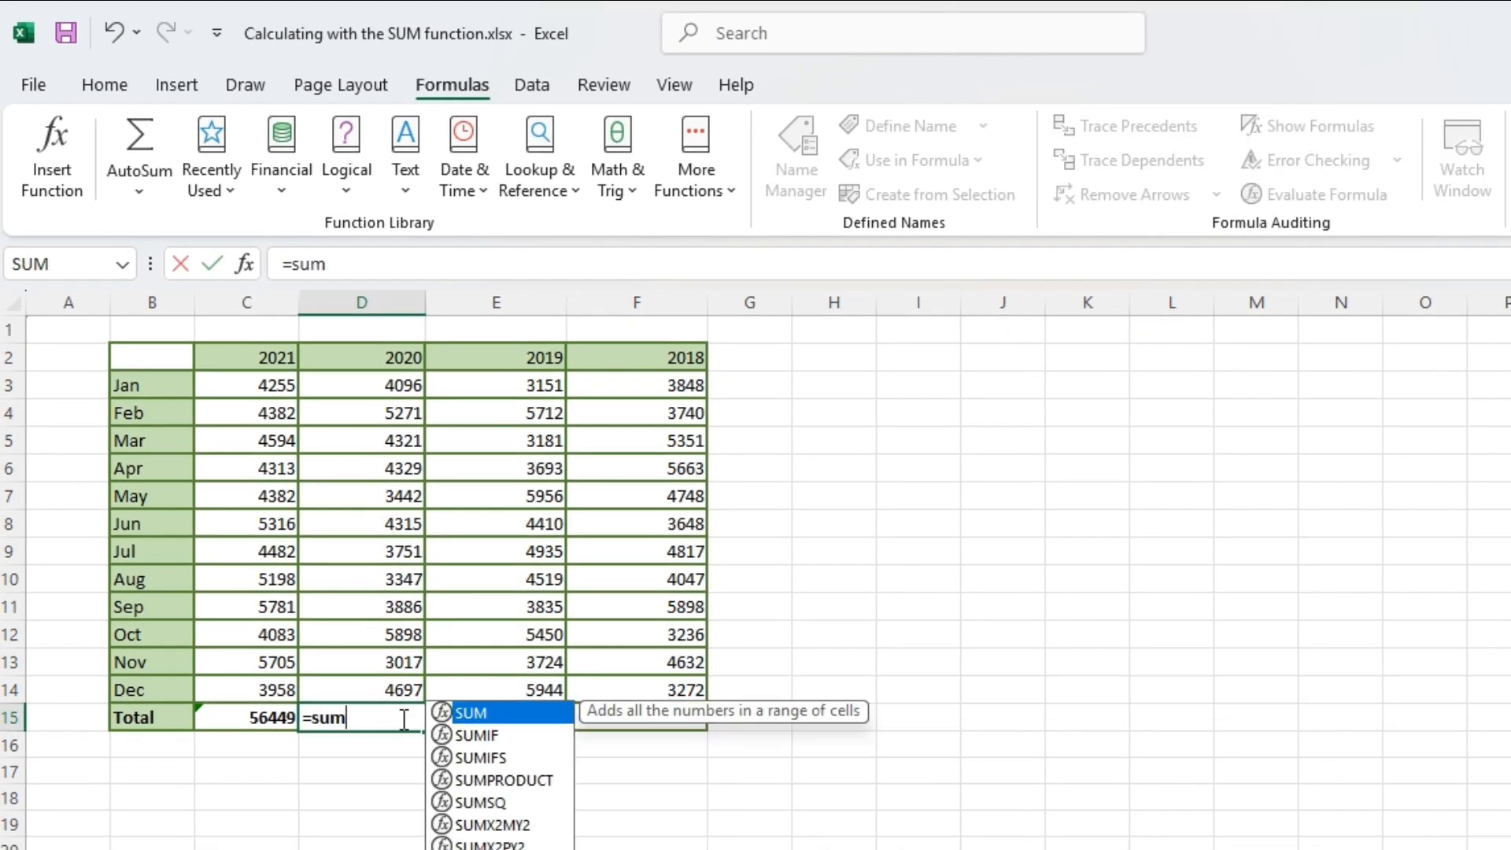
{"action": "key", "text": "Tab"}
{"action": "key", "text": "Escape"}
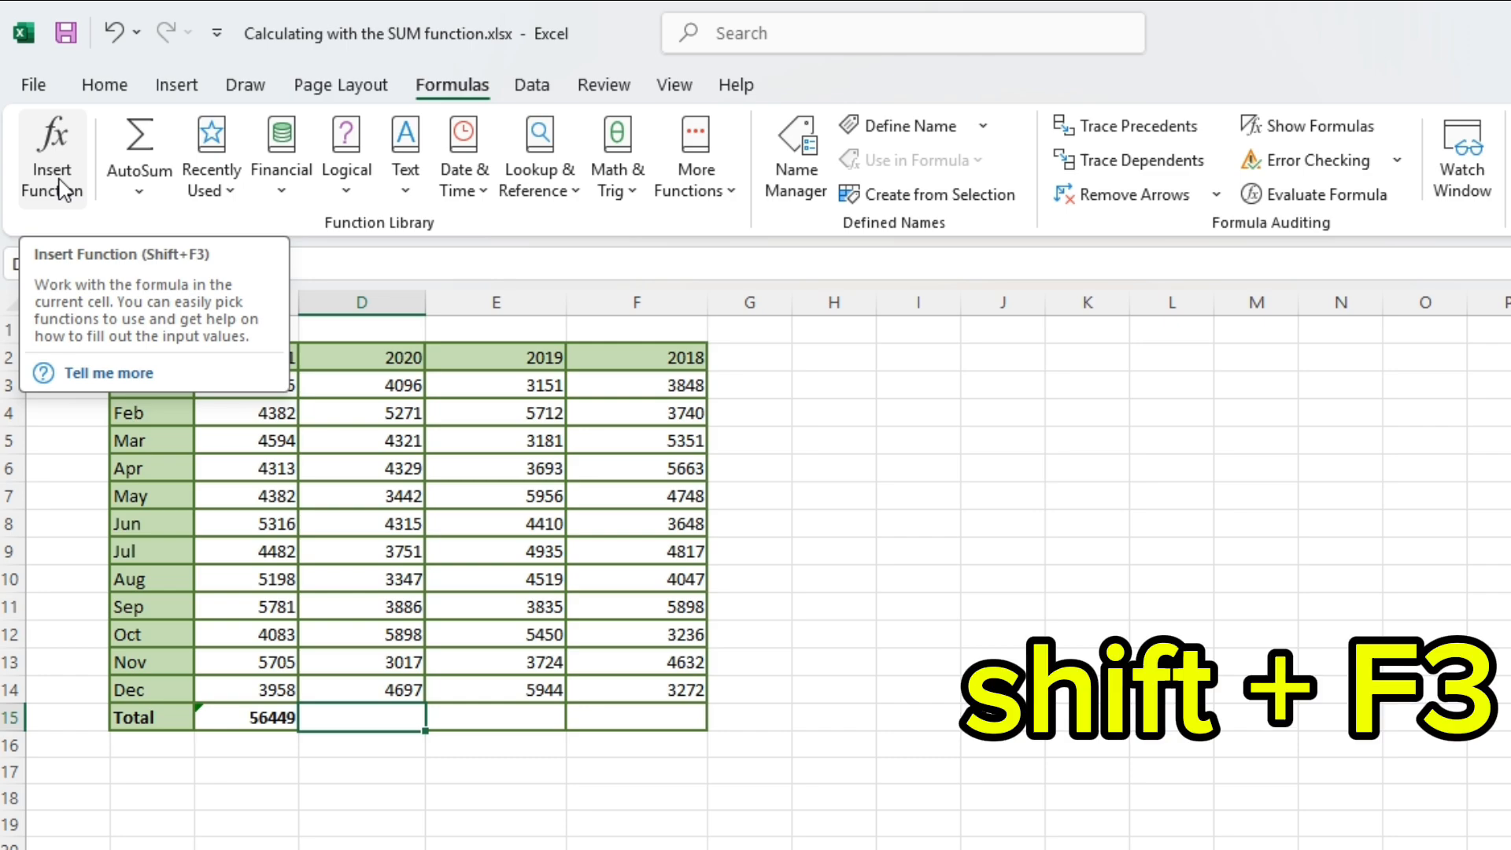
- Open the Insert Function dialog for the 2020 total in D15 and set the function category to All
{"action": "key", "text": "shift+F3"}
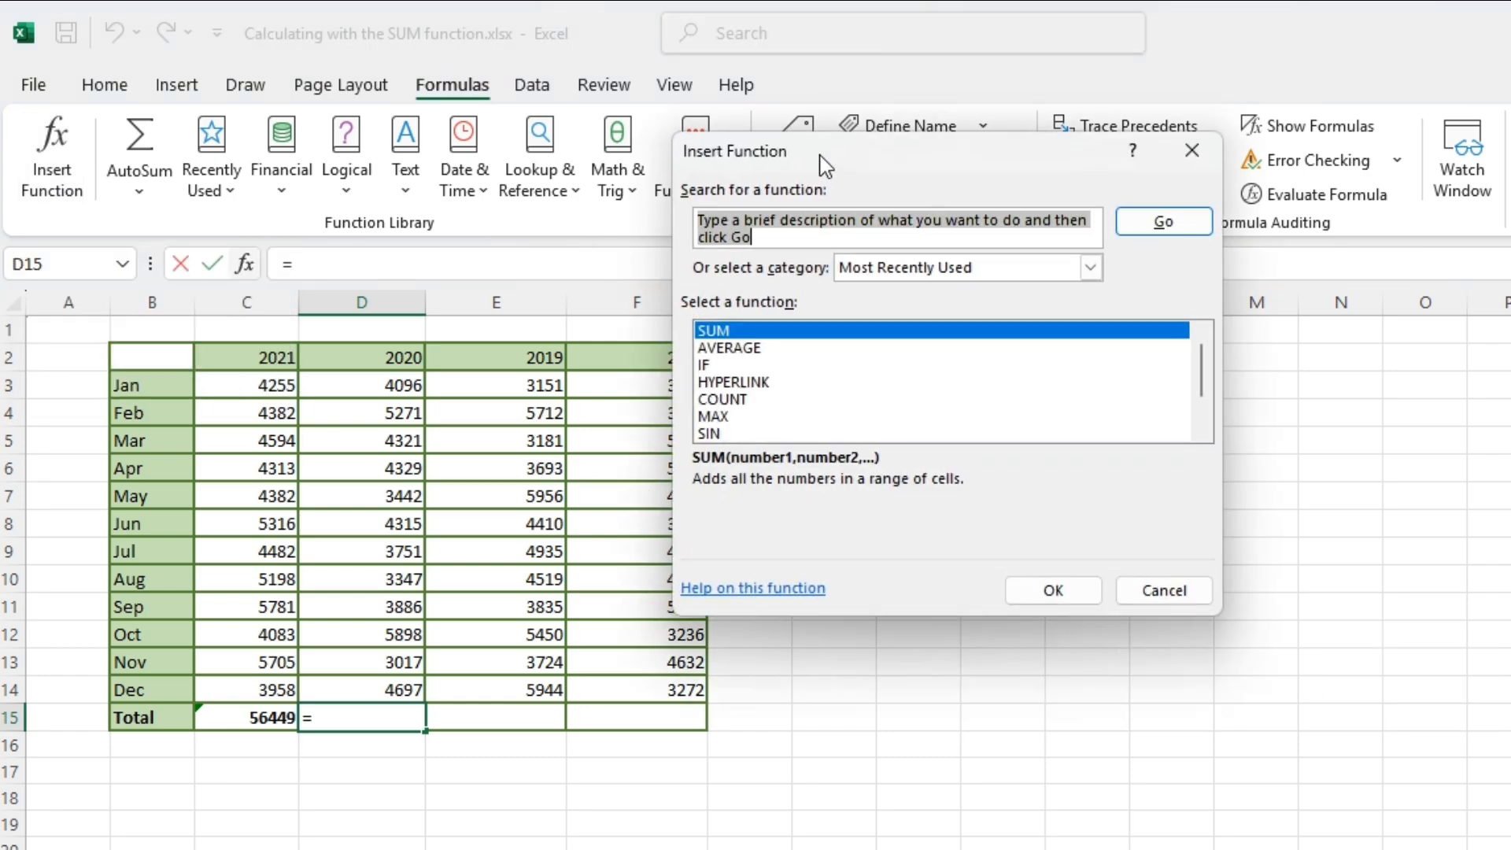
{"action": "left_click_drag", "start_coordinate": [806, 154], "coordinate": [698, 144]}
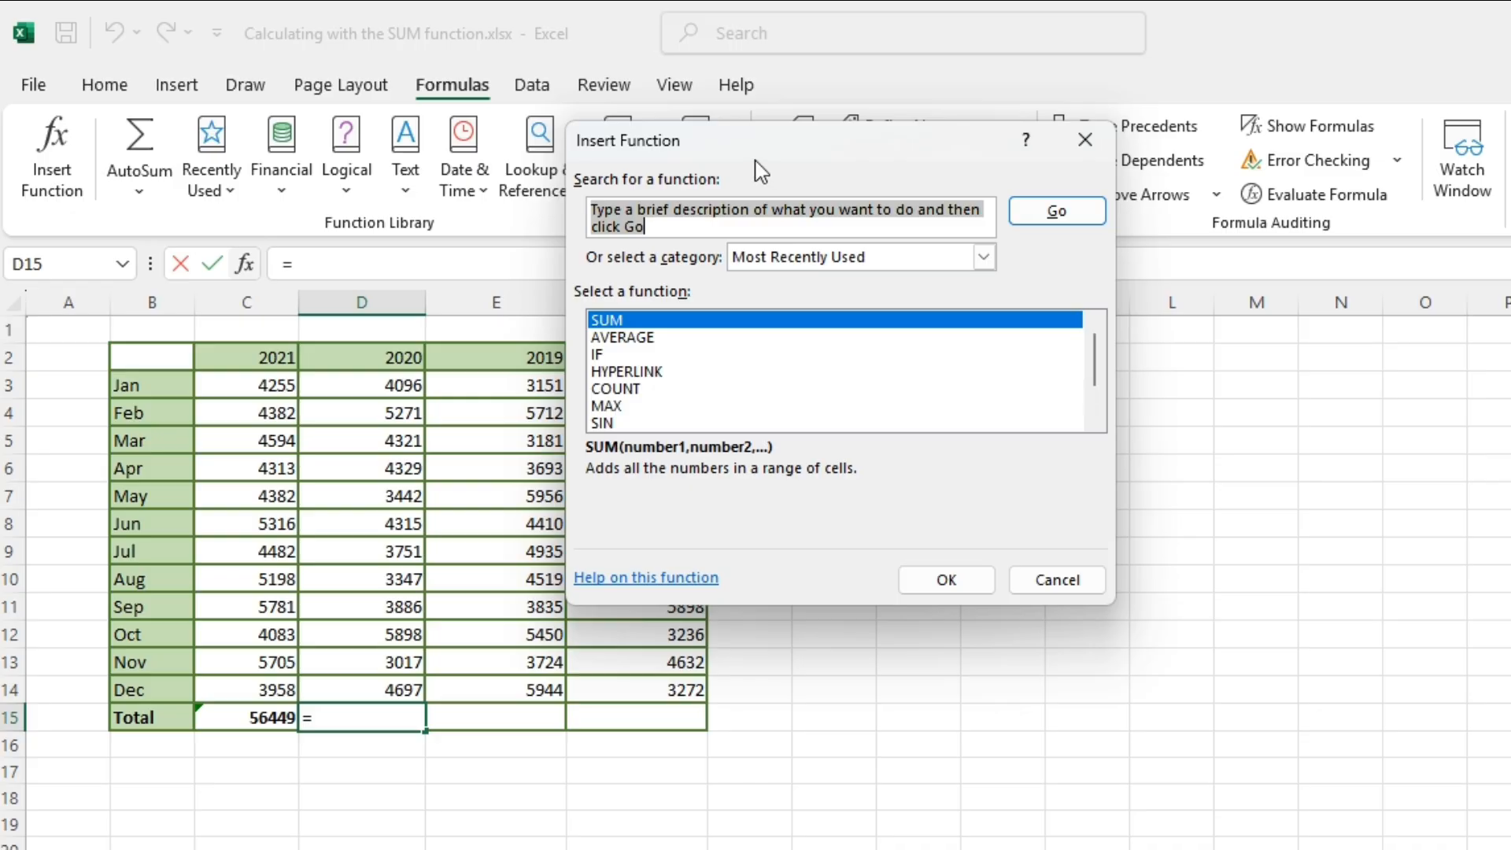
{"action": "left_click", "coordinate": [983, 258]}
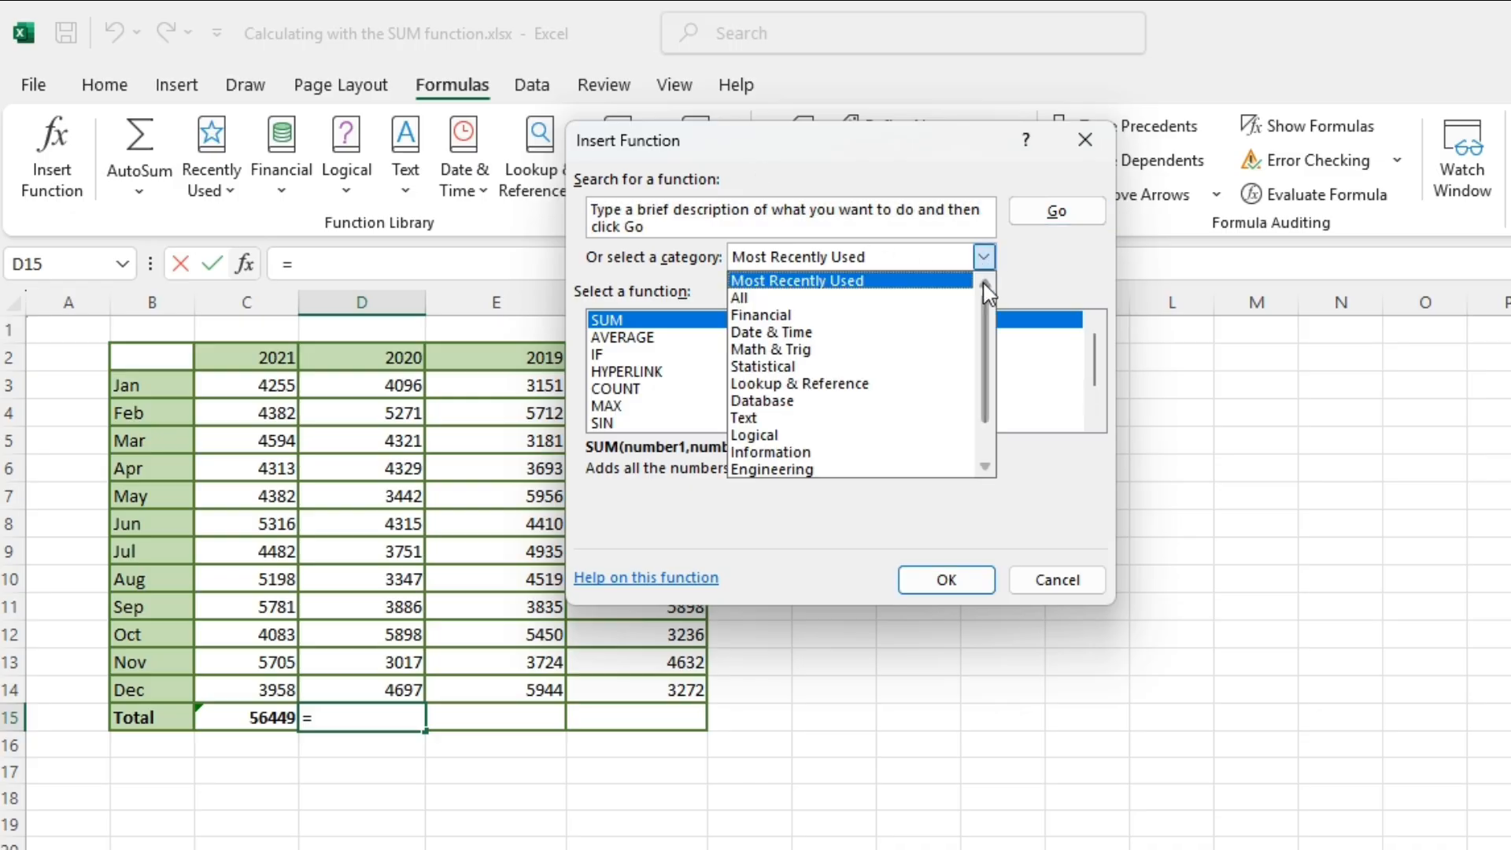
{"action": "scroll", "coordinate": [986, 323], "scroll_direction": "down", "scroll_amount": 1}
{"action": "scroll", "coordinate": [988, 316], "scroll_direction": "up", "scroll_amount": 1}
{"action": "left_click", "coordinate": [980, 259]}
{"action": "scroll", "coordinate": [1094, 354], "scroll_direction": "down", "scroll_amount": 1}
{"action": "left_click", "coordinate": [984, 256]}
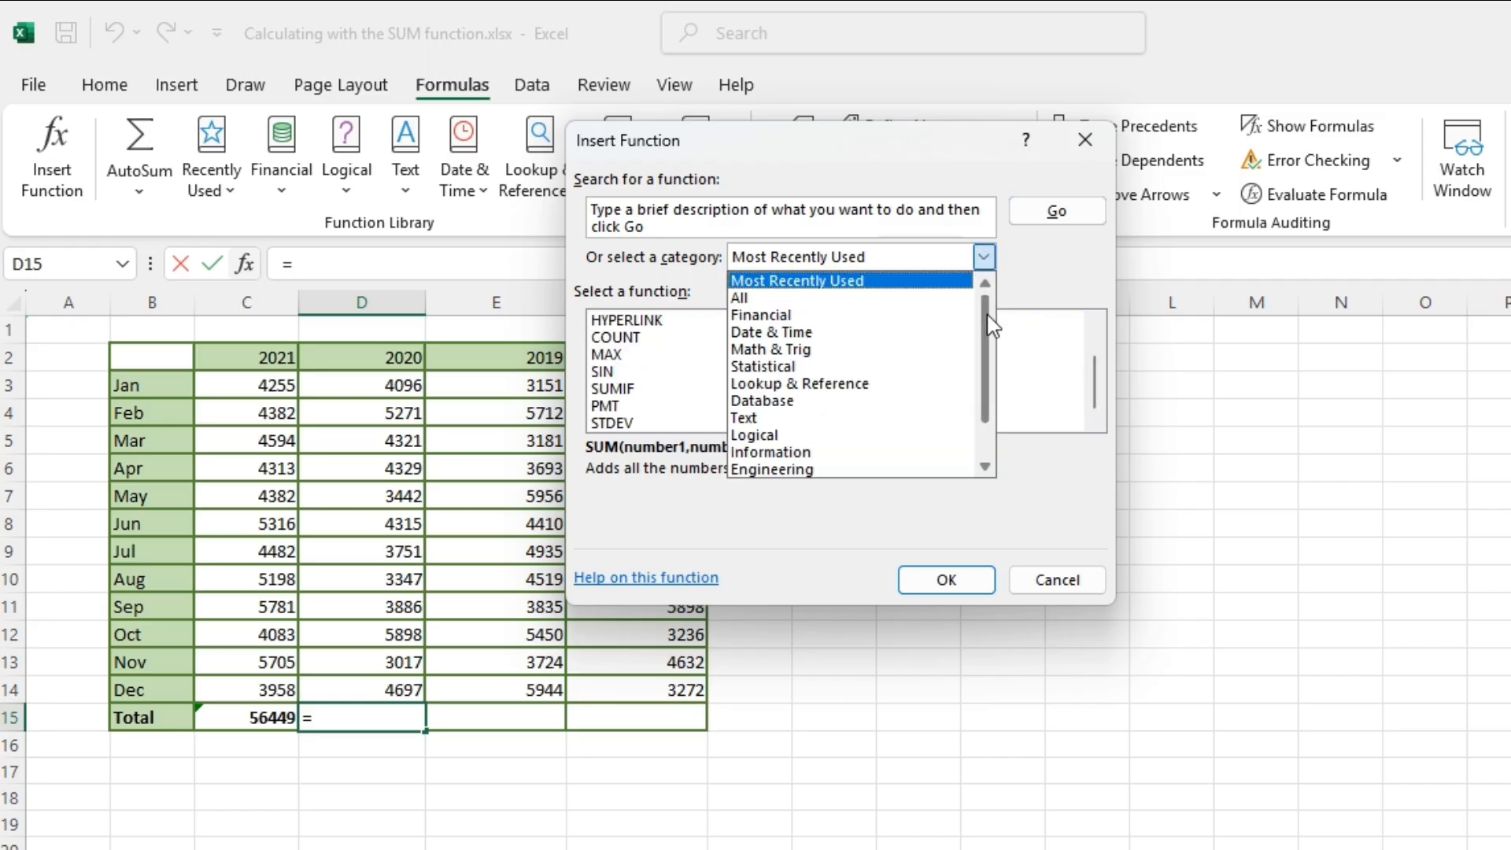
{"action": "scroll", "coordinate": [988, 314], "scroll_direction": "down", "scroll_amount": 1}
{"action": "scroll", "coordinate": [982, 292], "scroll_direction": "up", "scroll_amount": 1}
{"action": "left_click", "coordinate": [950, 297]}
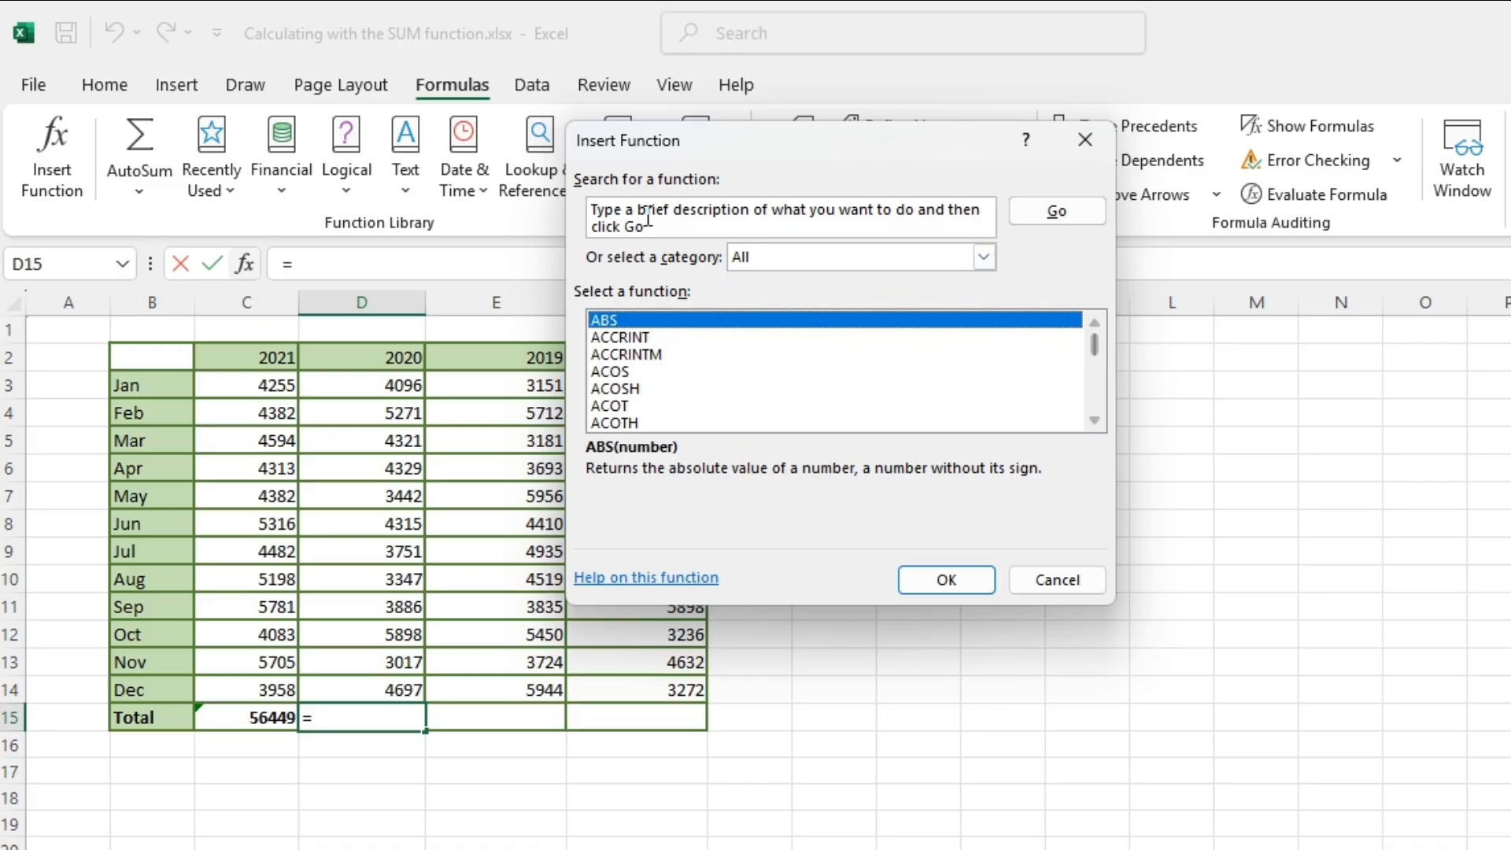
- Search the functions for "add numbers" and choose SUM to set its arguments
{"action": "left_click", "coordinate": [671, 229]}
{"action": "triple_click", "coordinate": [672, 229]}
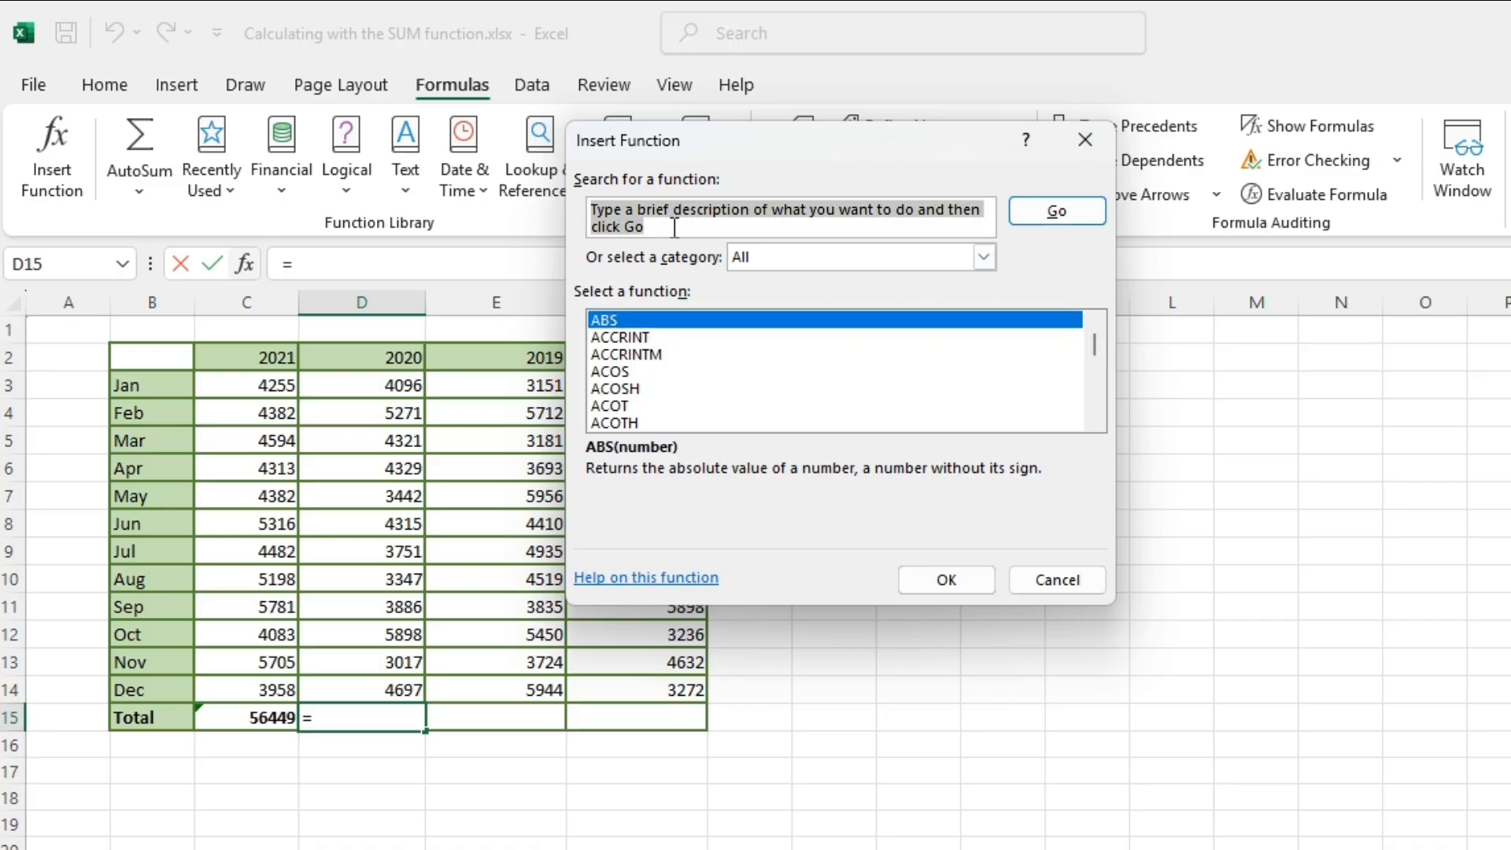
{"action": "type", "text": "add numbers"}
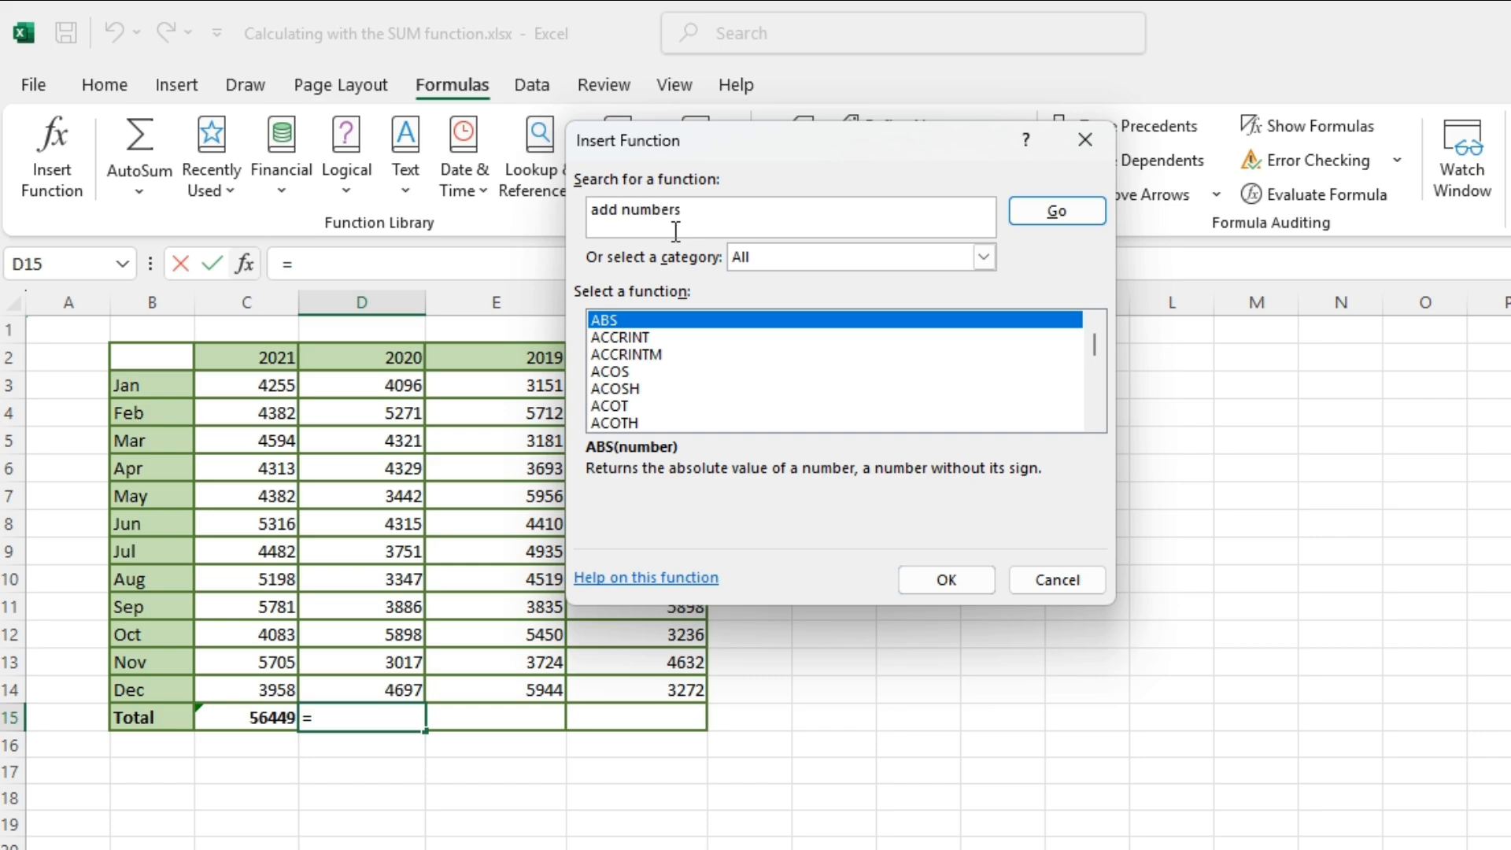
{"action": "key", "text": "Return"}
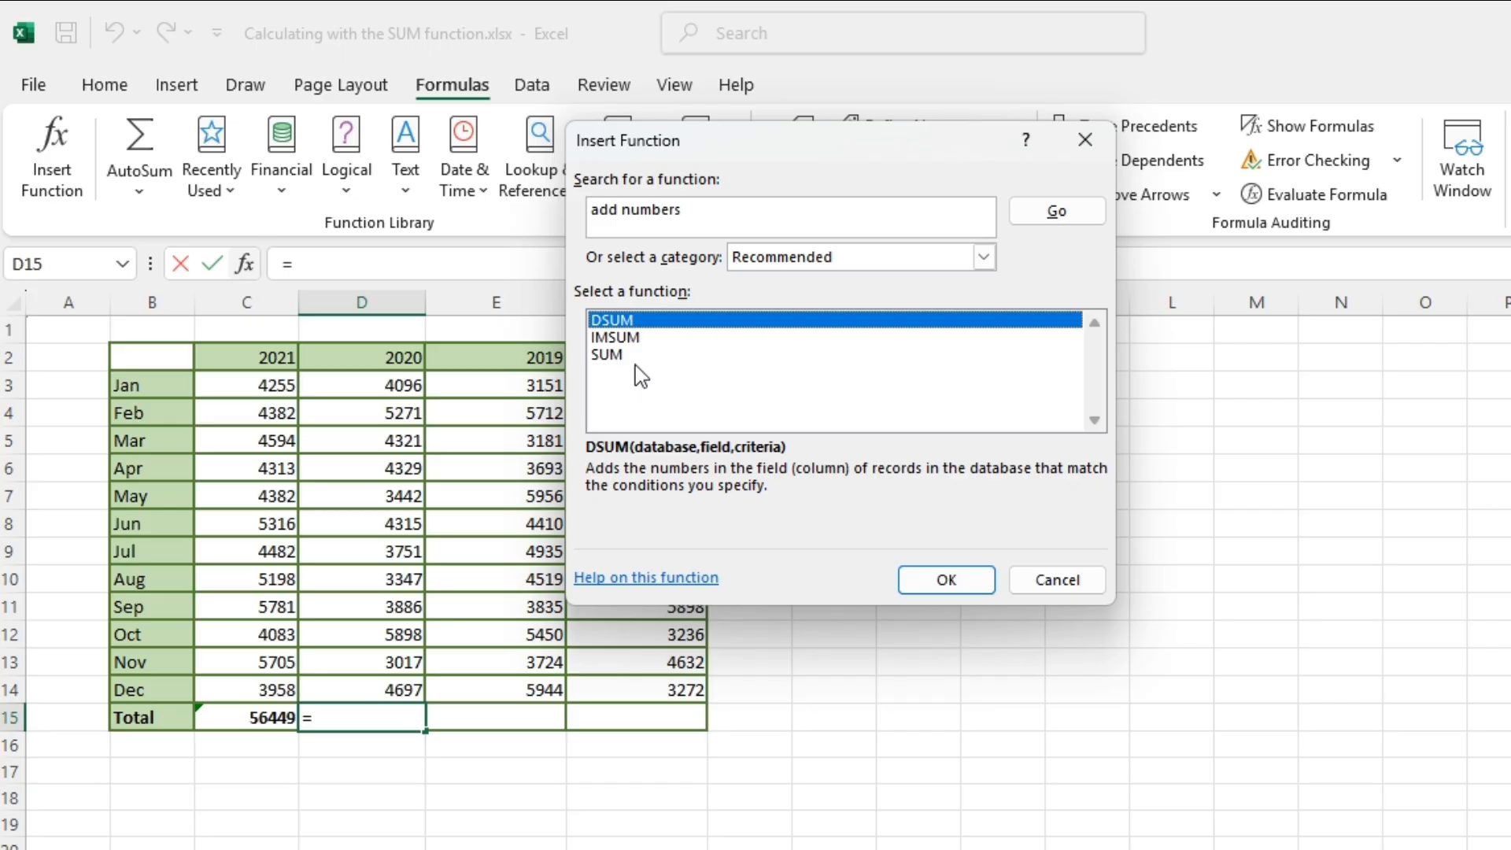
{"action": "left_click", "coordinate": [718, 360]}
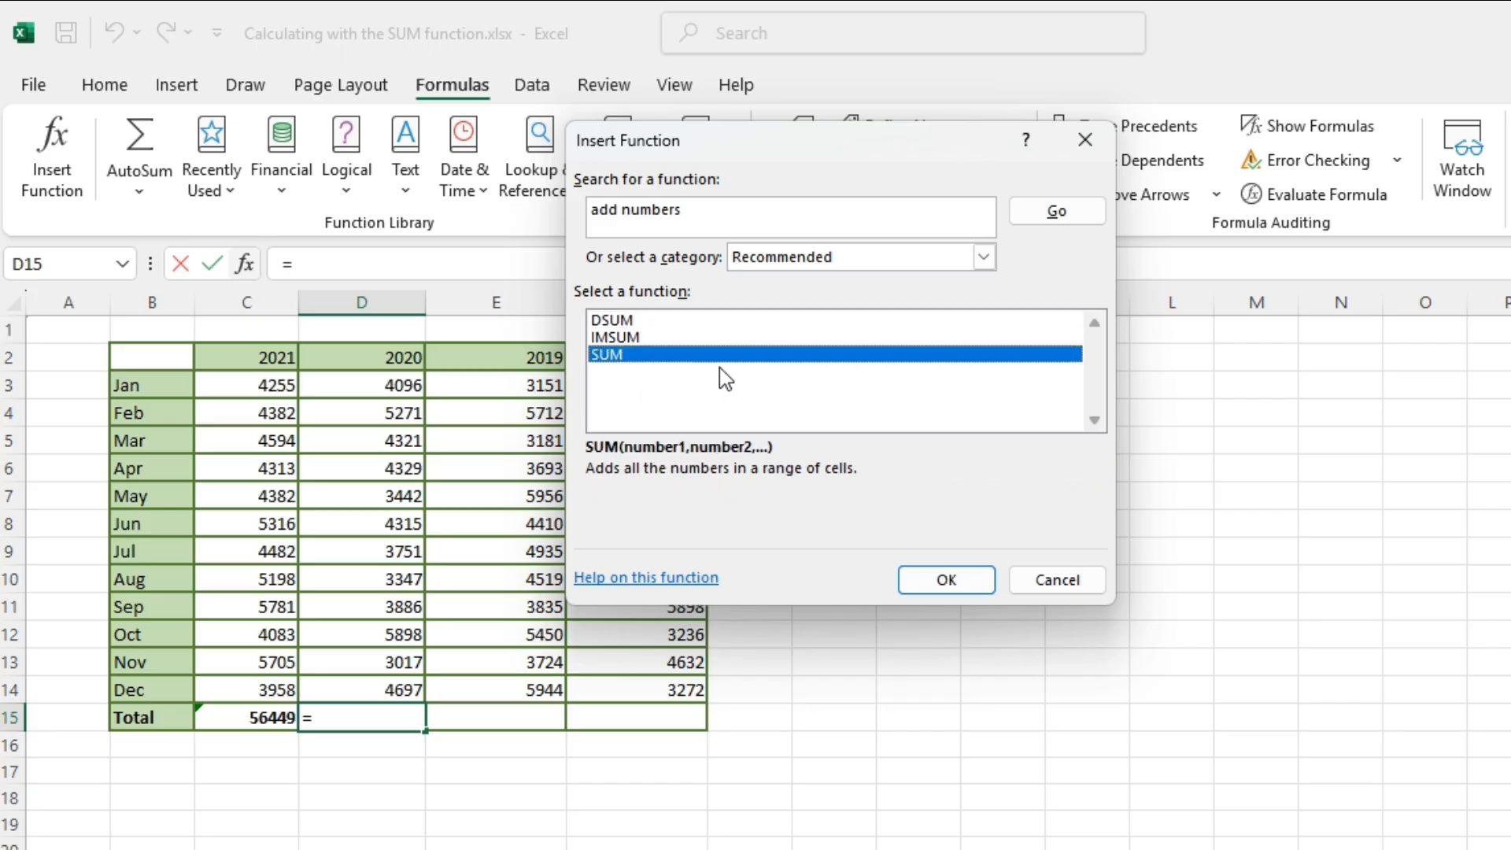
{"action": "double_click", "coordinate": [658, 360]}
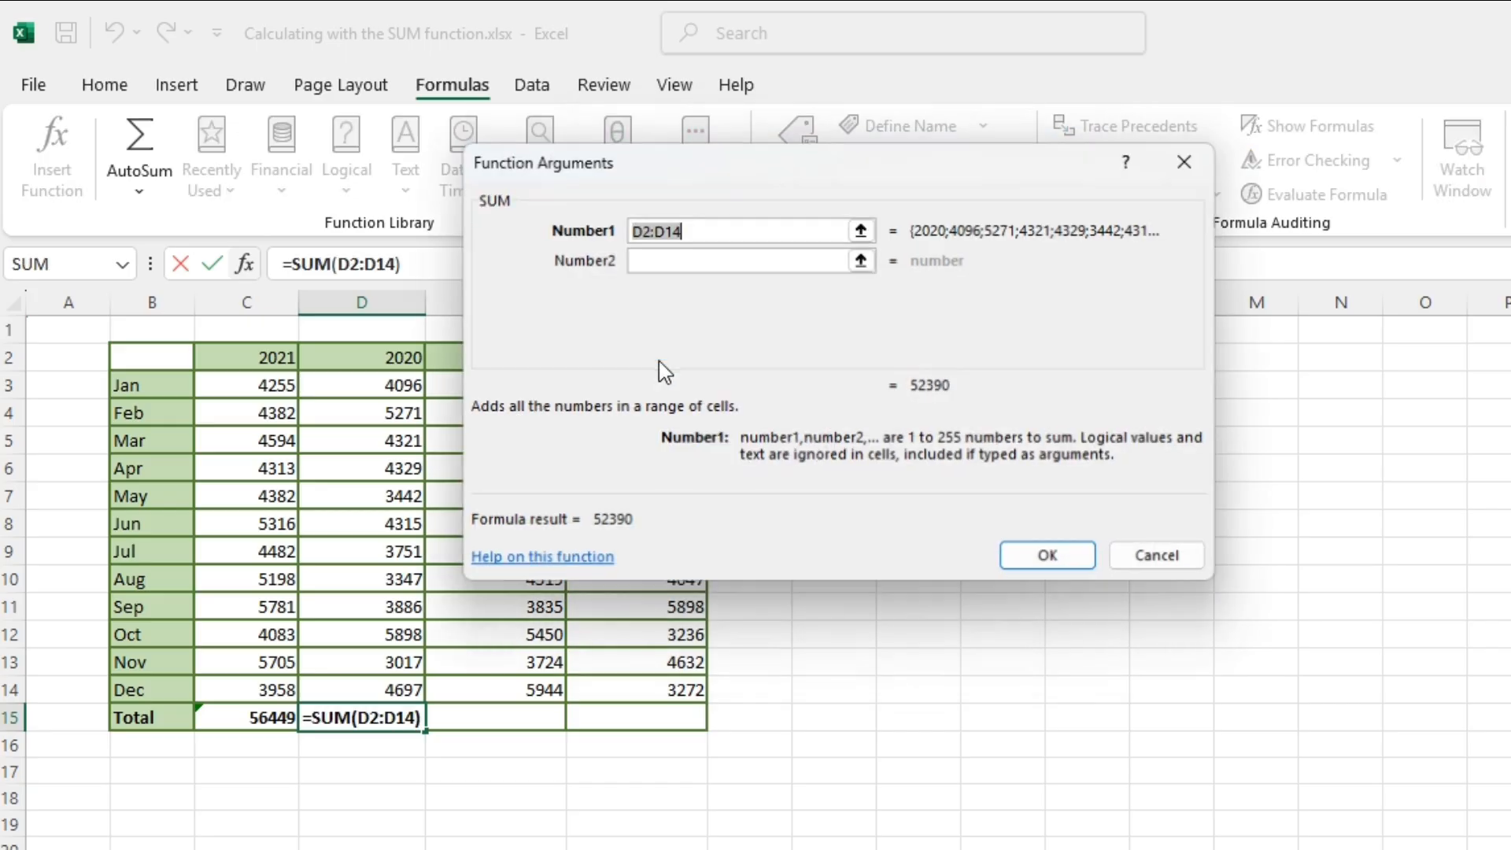
- Replace the first SUM argument with the range D3:D14 and insert the formula in D15
{"action": "left_click_drag", "start_coordinate": [671, 165], "coordinate": [735, 167]}
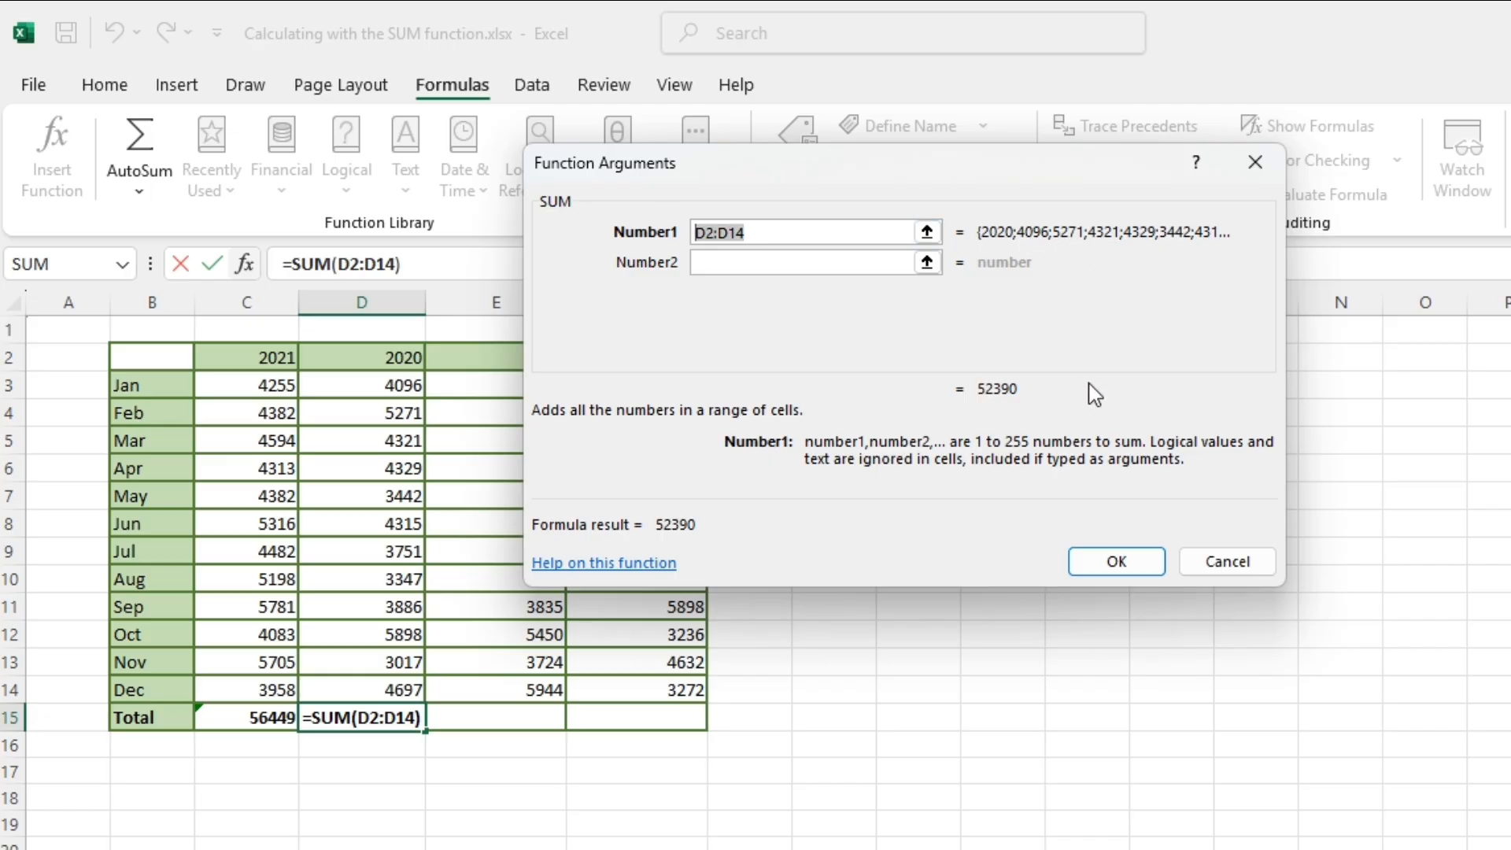
{"action": "left_click", "coordinate": [927, 232]}
{"action": "left_click", "coordinate": [1270, 196]}
{"action": "left_click_drag", "start_coordinate": [788, 226], "coordinate": [694, 234]}
{"action": "key", "text": "Delete"}
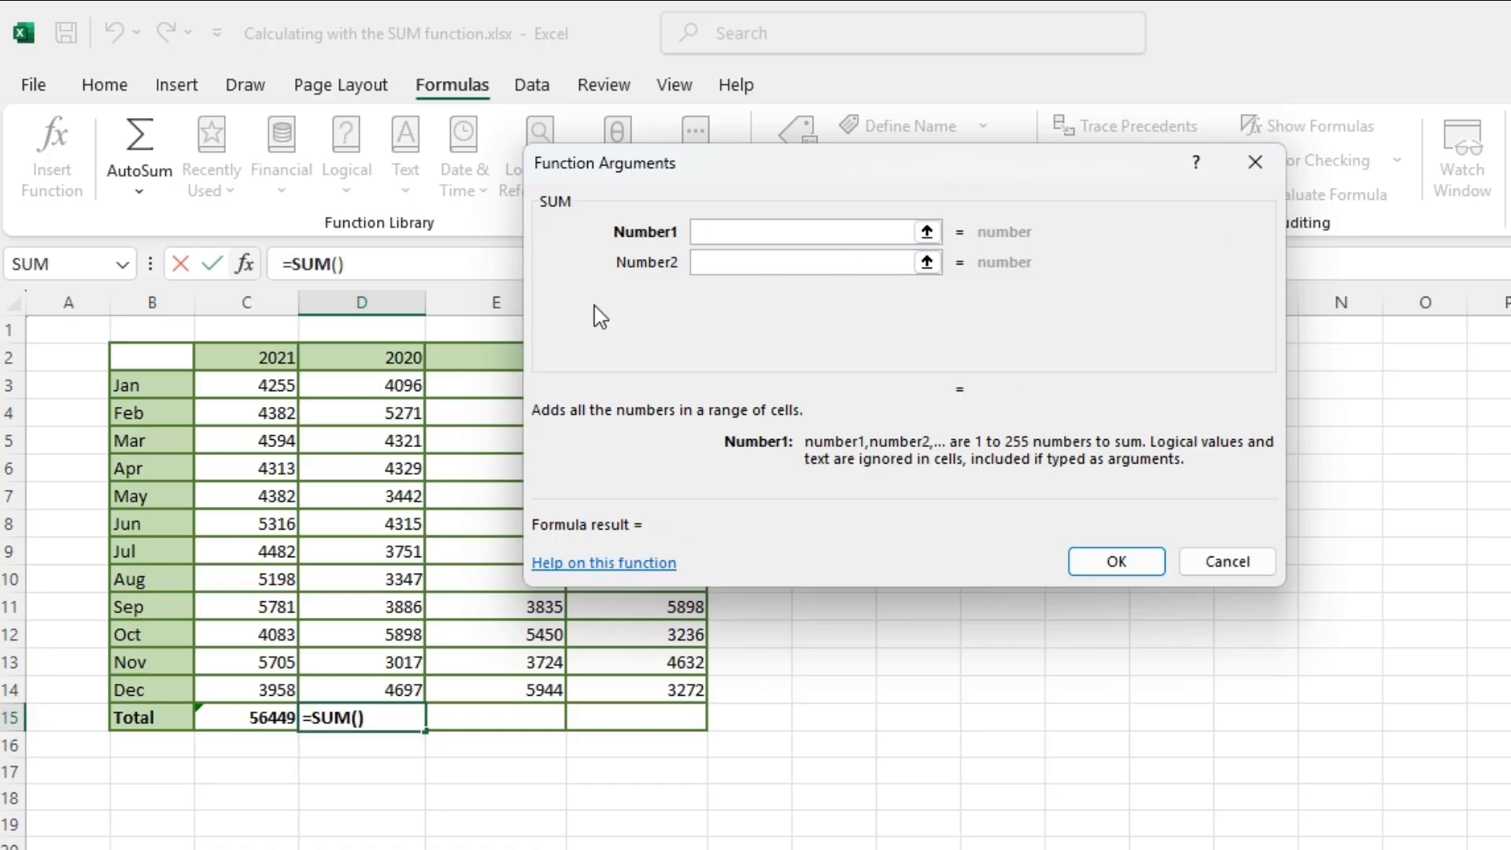
{"action": "left_click_drag", "start_coordinate": [365, 391], "coordinate": [395, 687]}
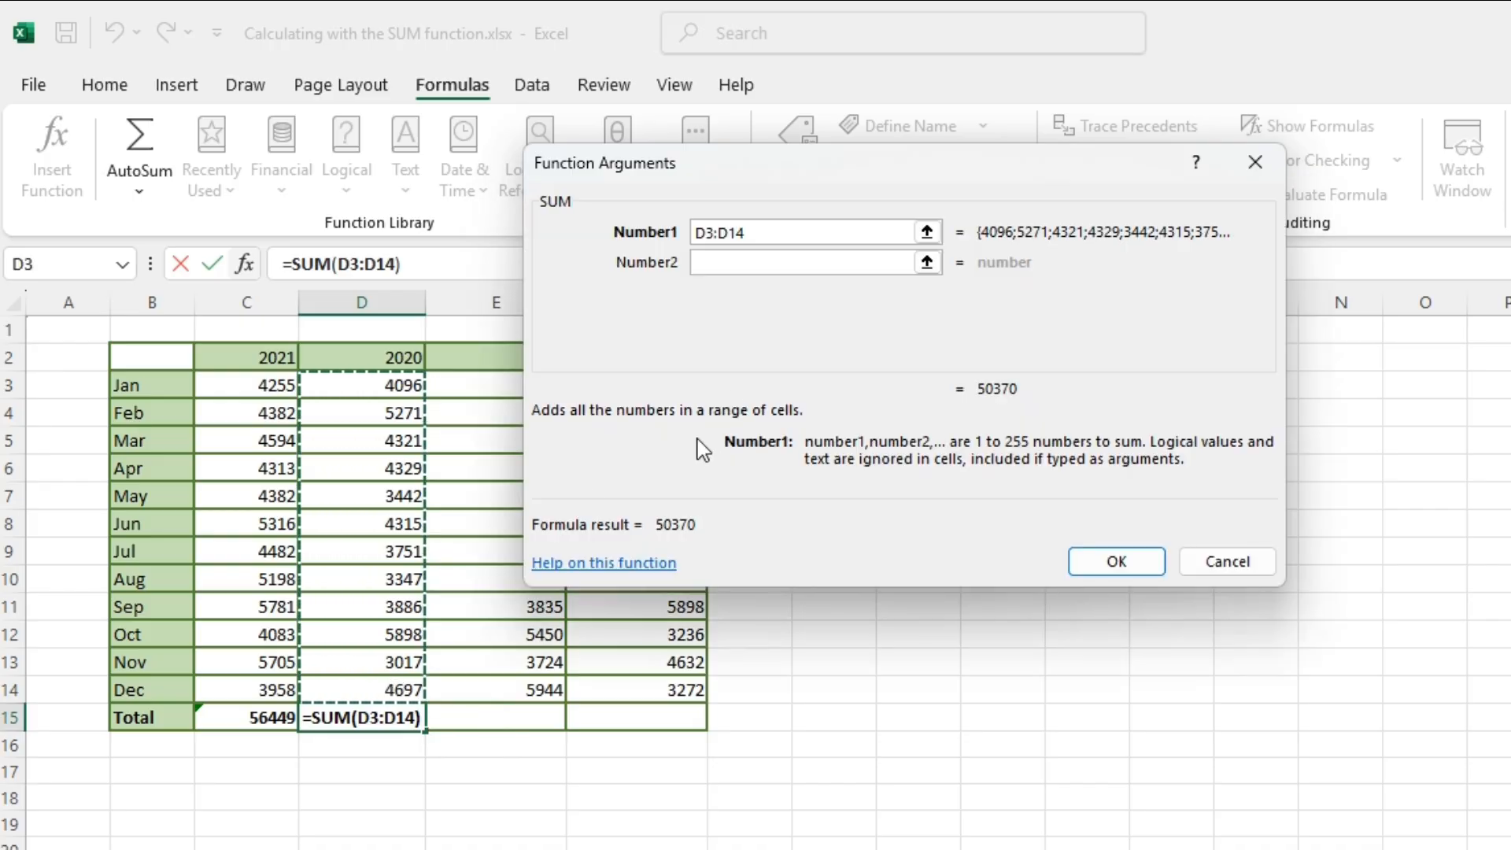
{"action": "left_click", "coordinate": [1116, 562]}
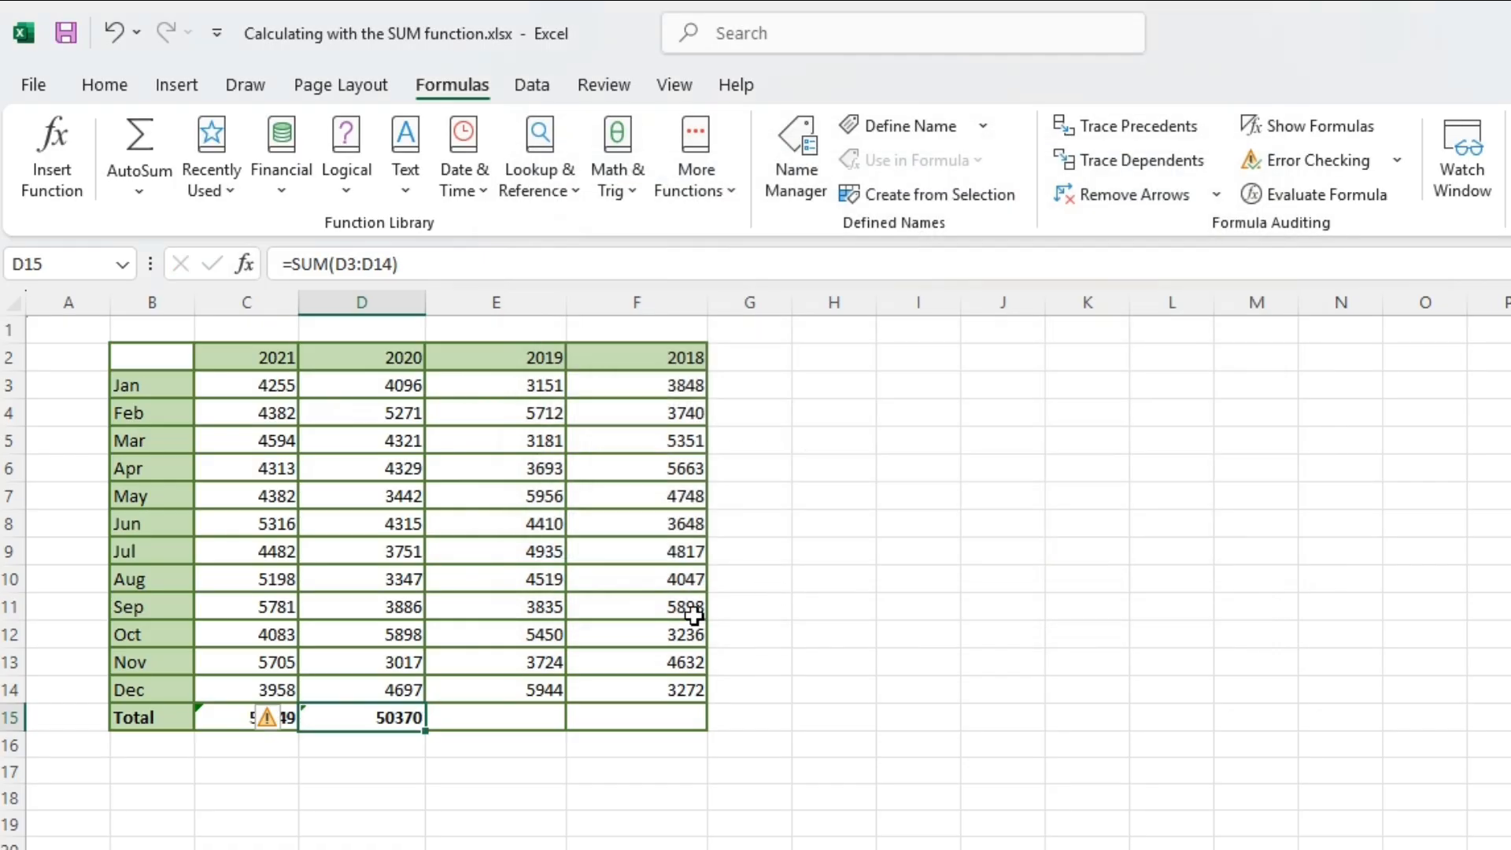
- Insert an AutoSum formula in cell E15 for the 2019 column
{"action": "left_click", "coordinate": [477, 723]}
{"action": "left_click", "coordinate": [400, 721]}
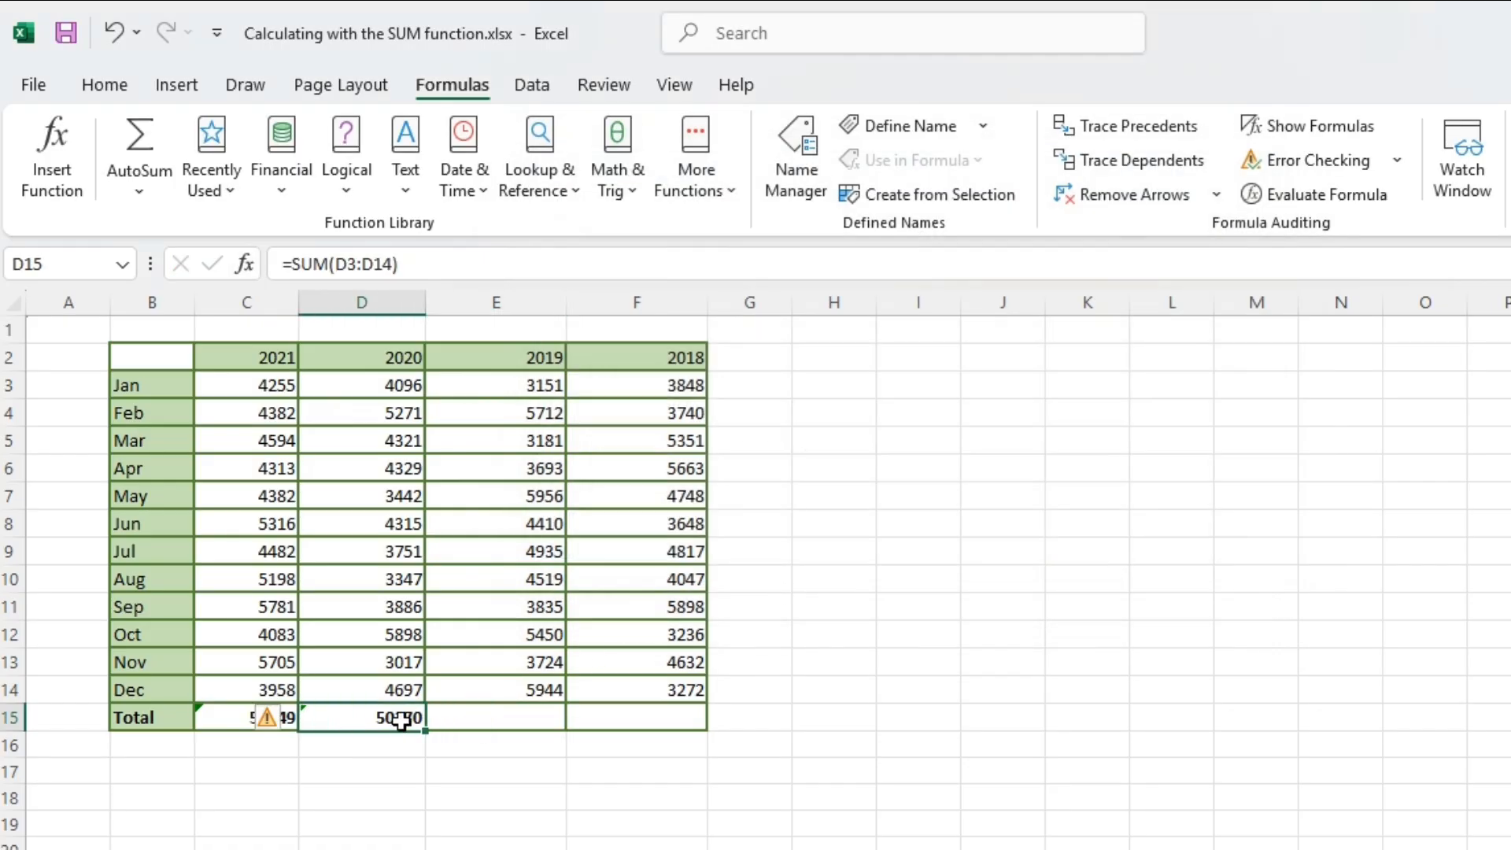
{"action": "left_click", "coordinate": [459, 721]}
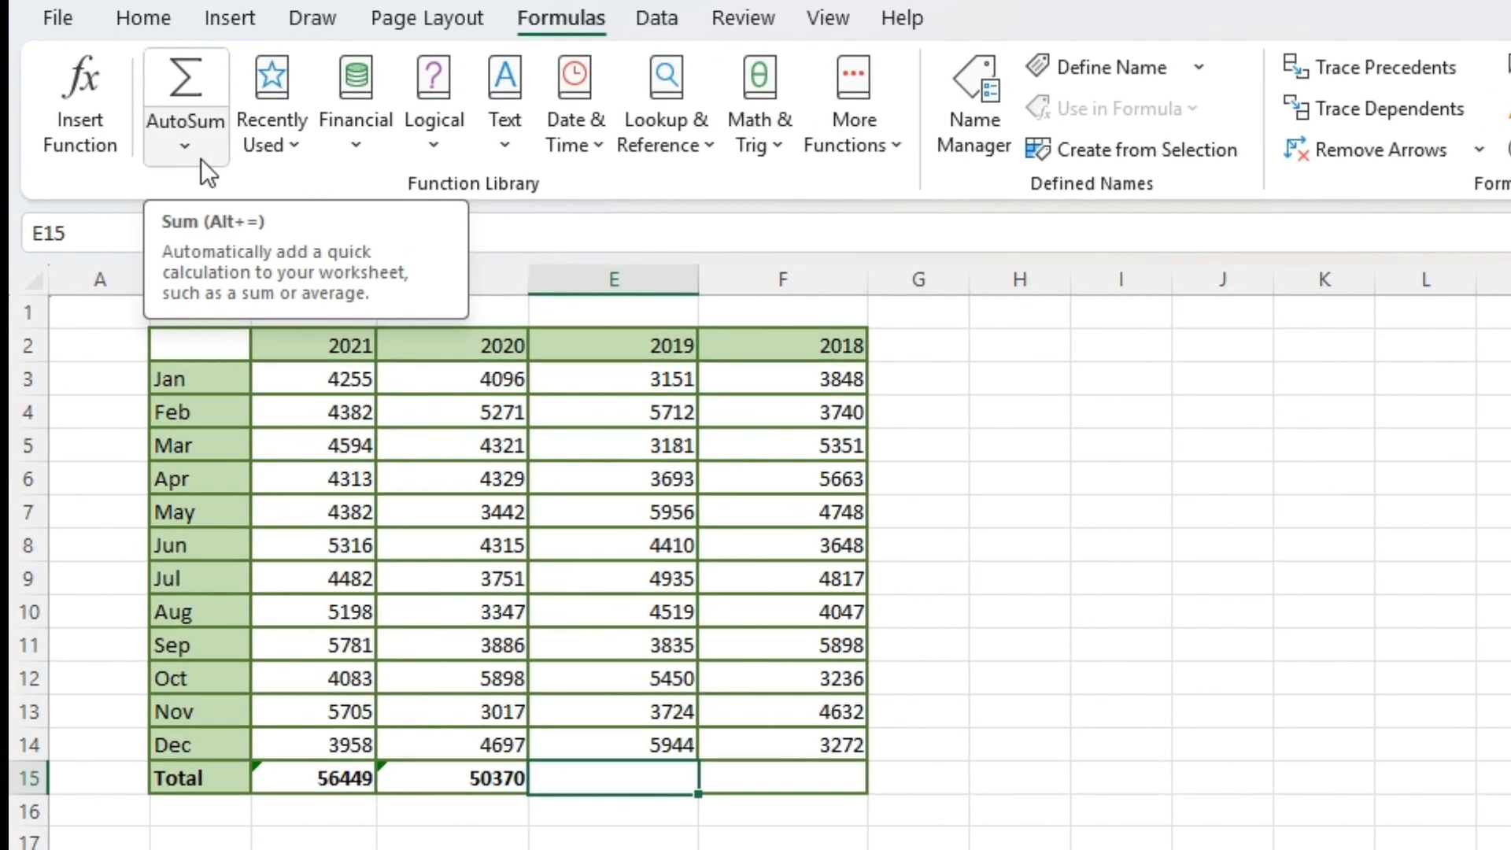
{"action": "double_click", "coordinate": [563, 17]}
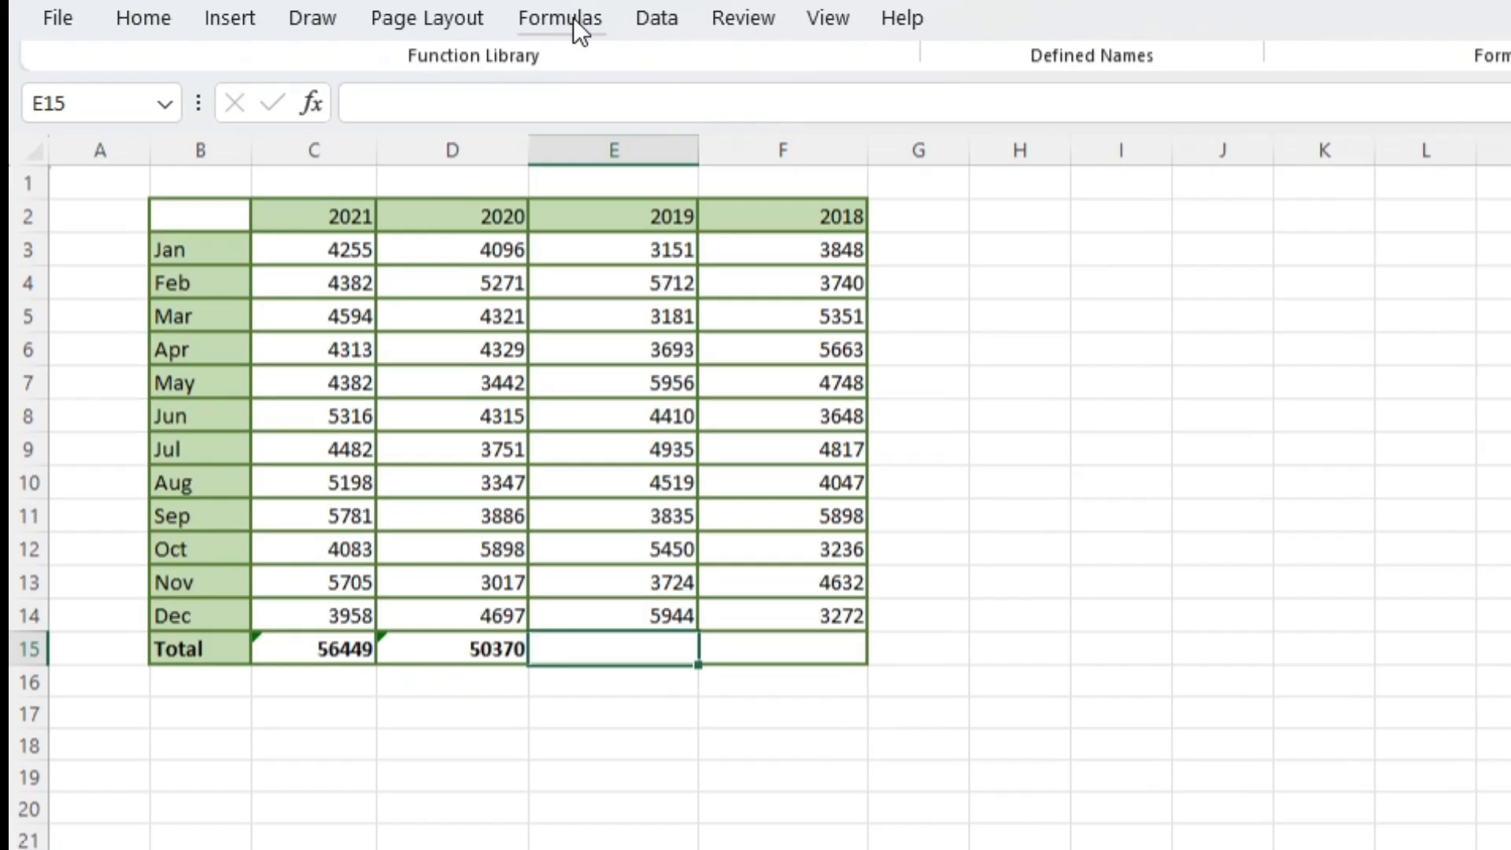
{"action": "left_click", "coordinate": [563, 17]}
{"action": "left_click", "coordinate": [173, 142]}
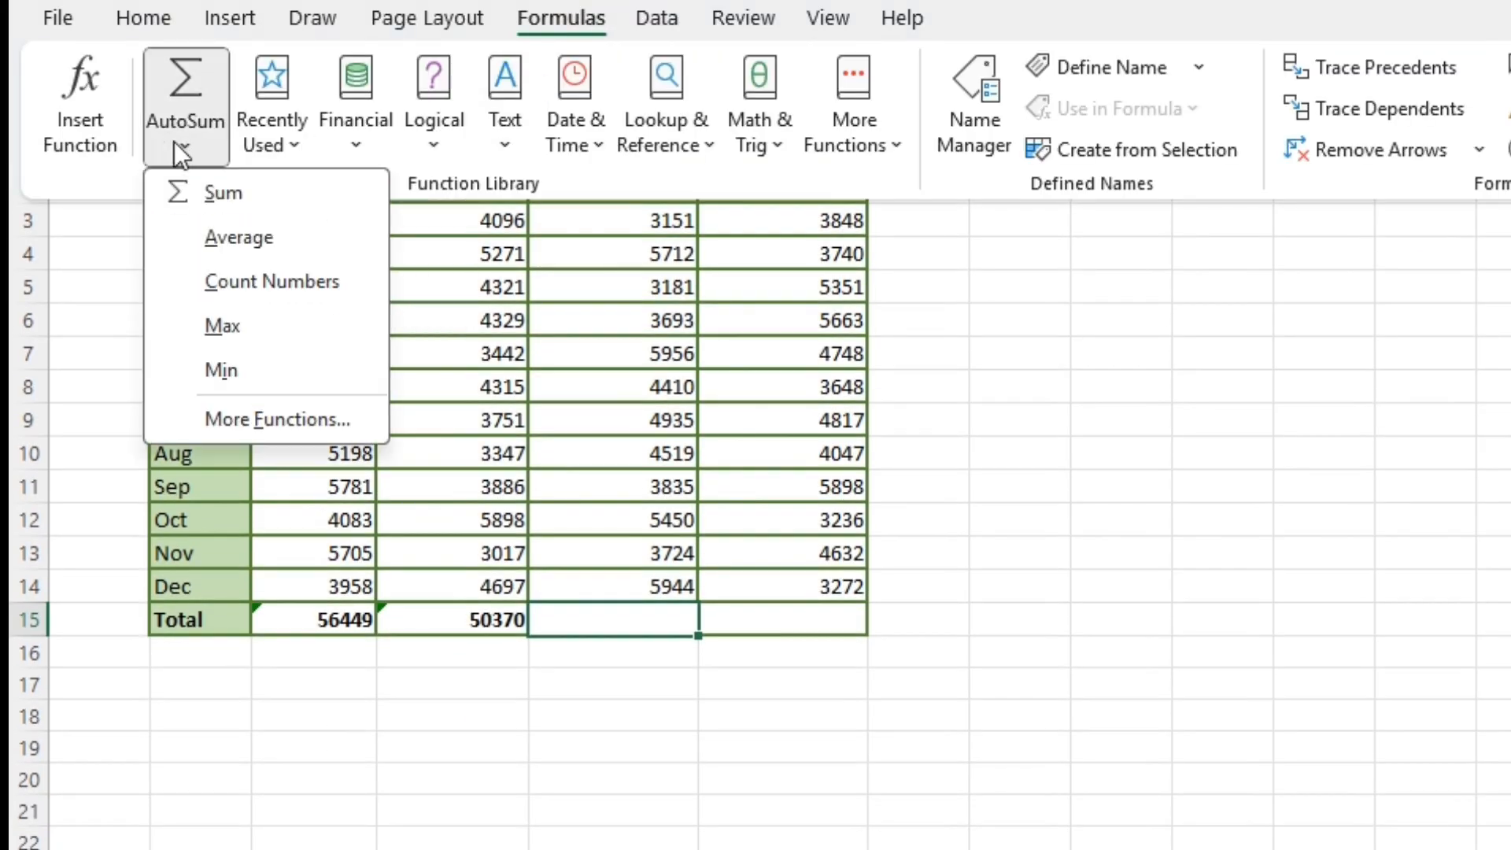
{"action": "left_click", "coordinate": [173, 142]}
{"action": "scroll", "coordinate": [395, 355], "scroll_direction": "down", "scroll_amount": 1}
{"action": "scroll", "coordinate": [543, 236], "scroll_direction": "up", "scroll_amount": 1}
{"action": "left_click", "coordinate": [543, 31]}
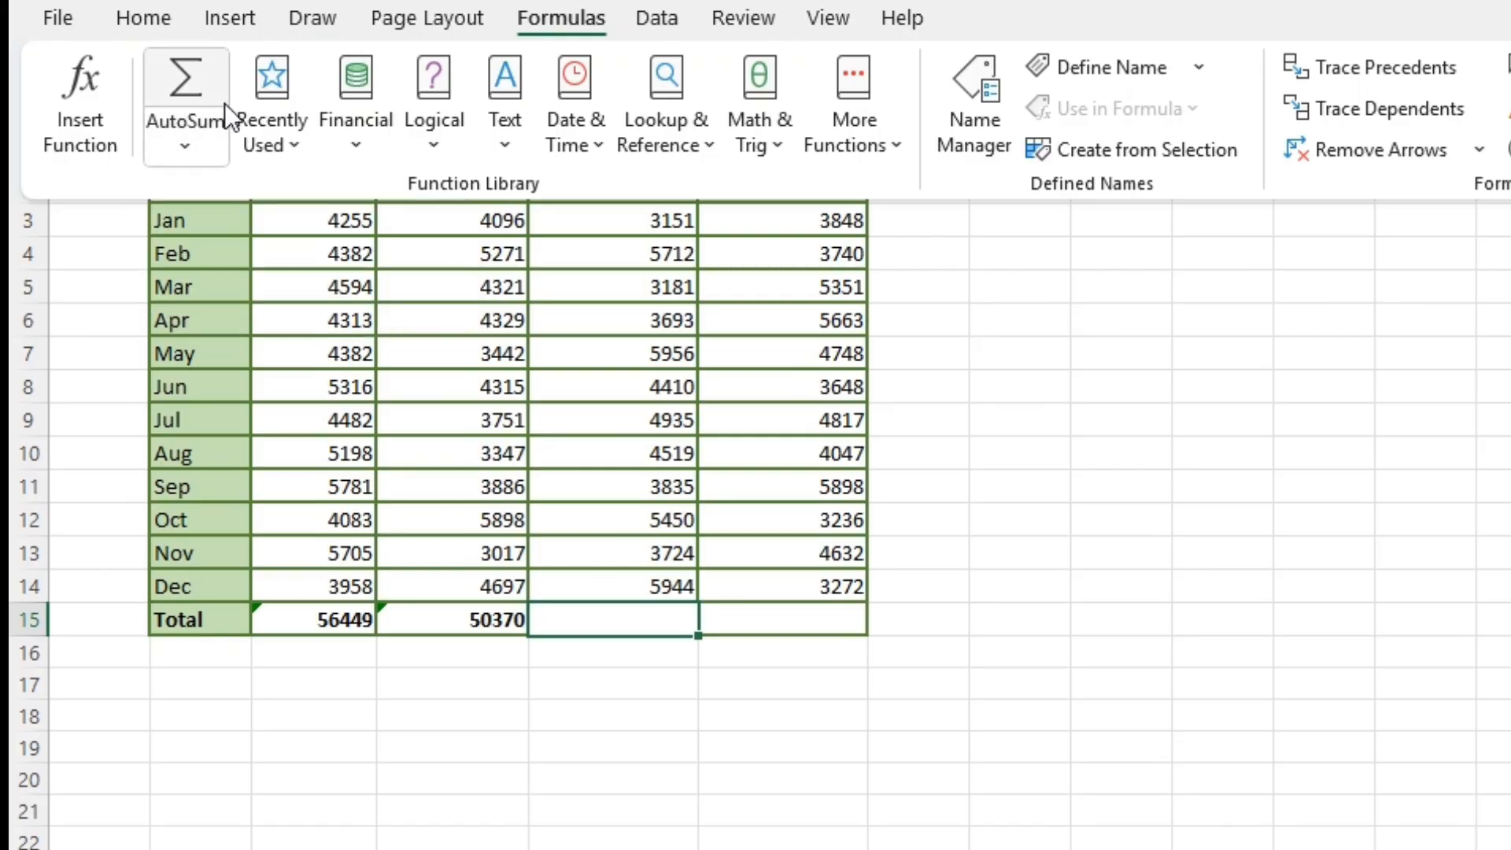
{"action": "left_click", "coordinate": [188, 146]}
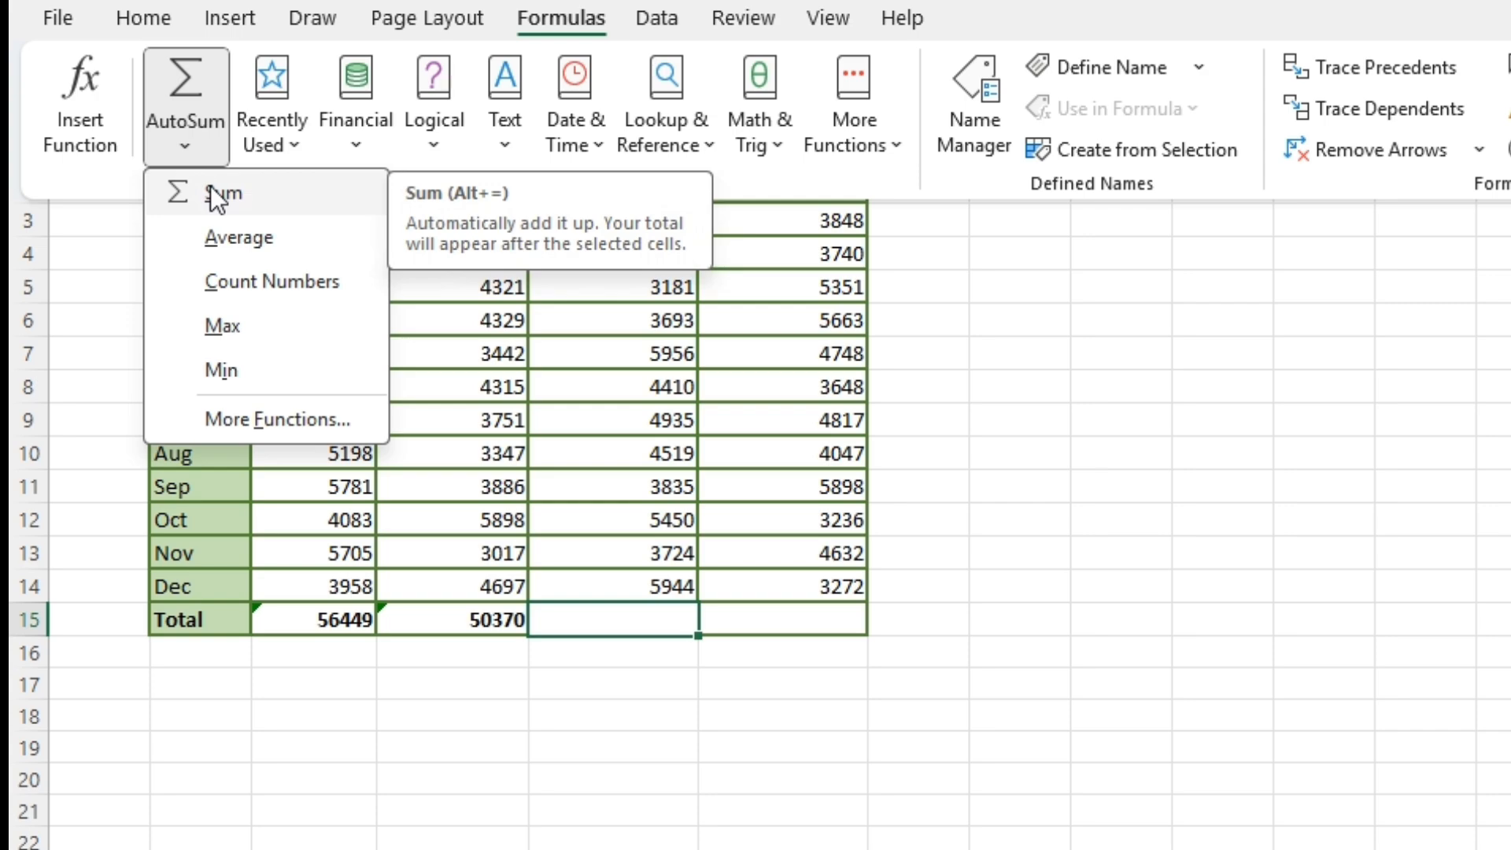
{"action": "left_click", "coordinate": [192, 141]}
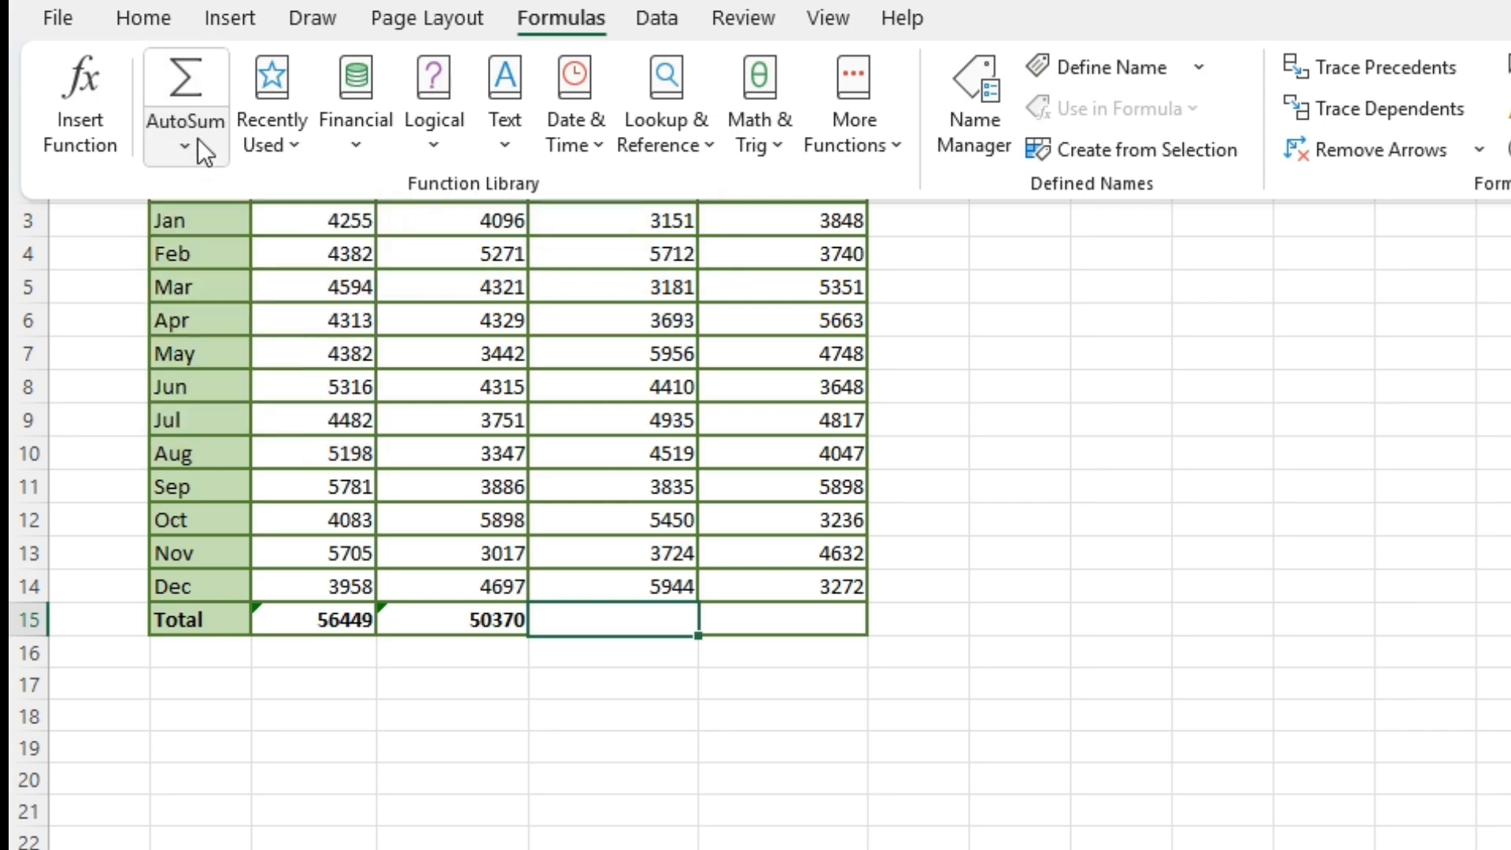
{"action": "left_click", "coordinate": [191, 78]}
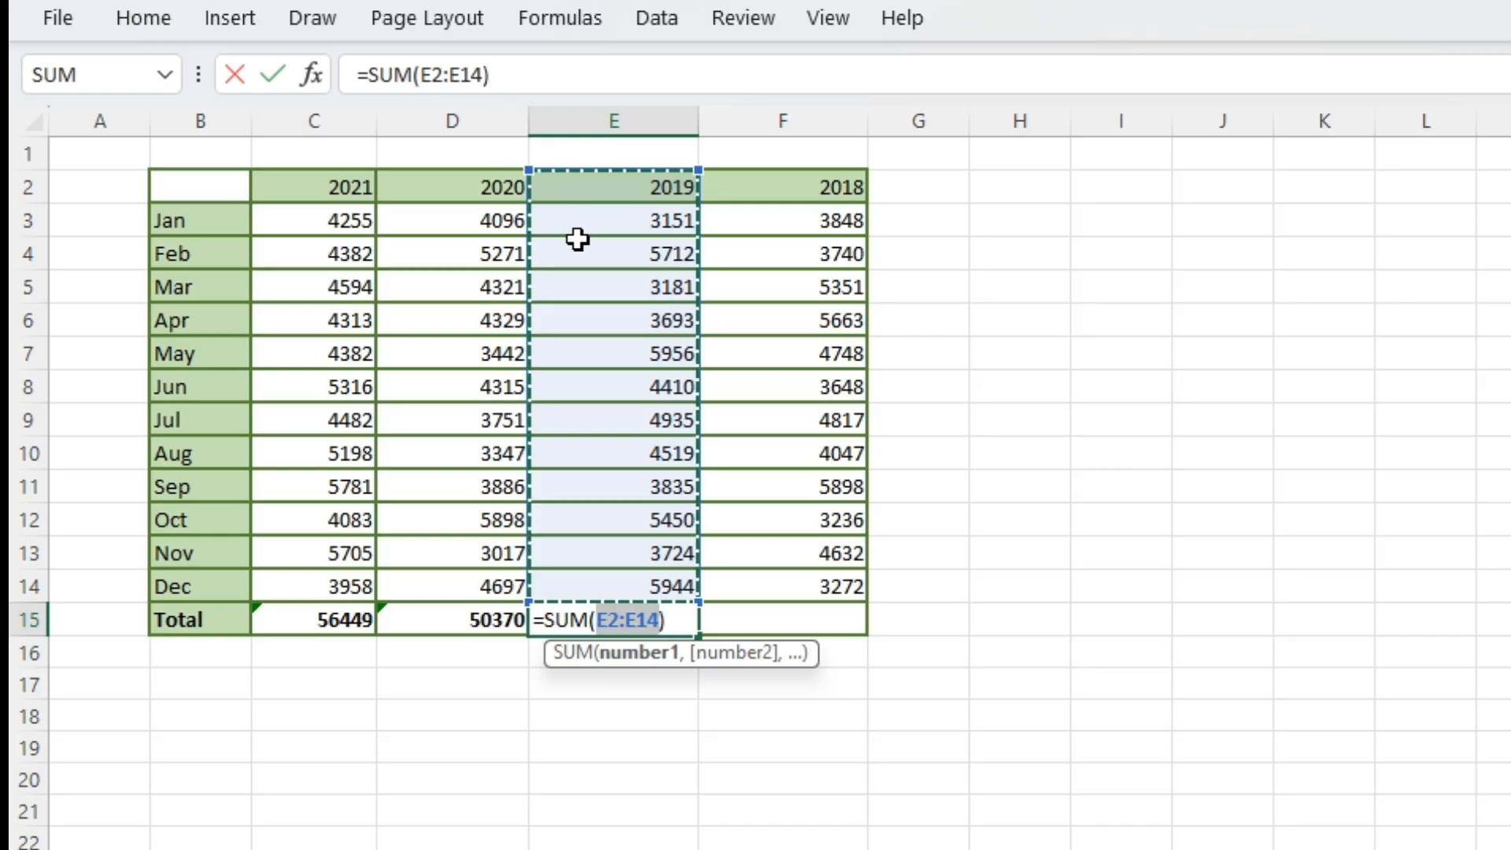
- Adjust the 2019 sum range to E3:E14, leaving out the year header, and enter the formula in E15
{"action": "left_click_drag", "start_coordinate": [528, 170], "coordinate": [529, 204]}
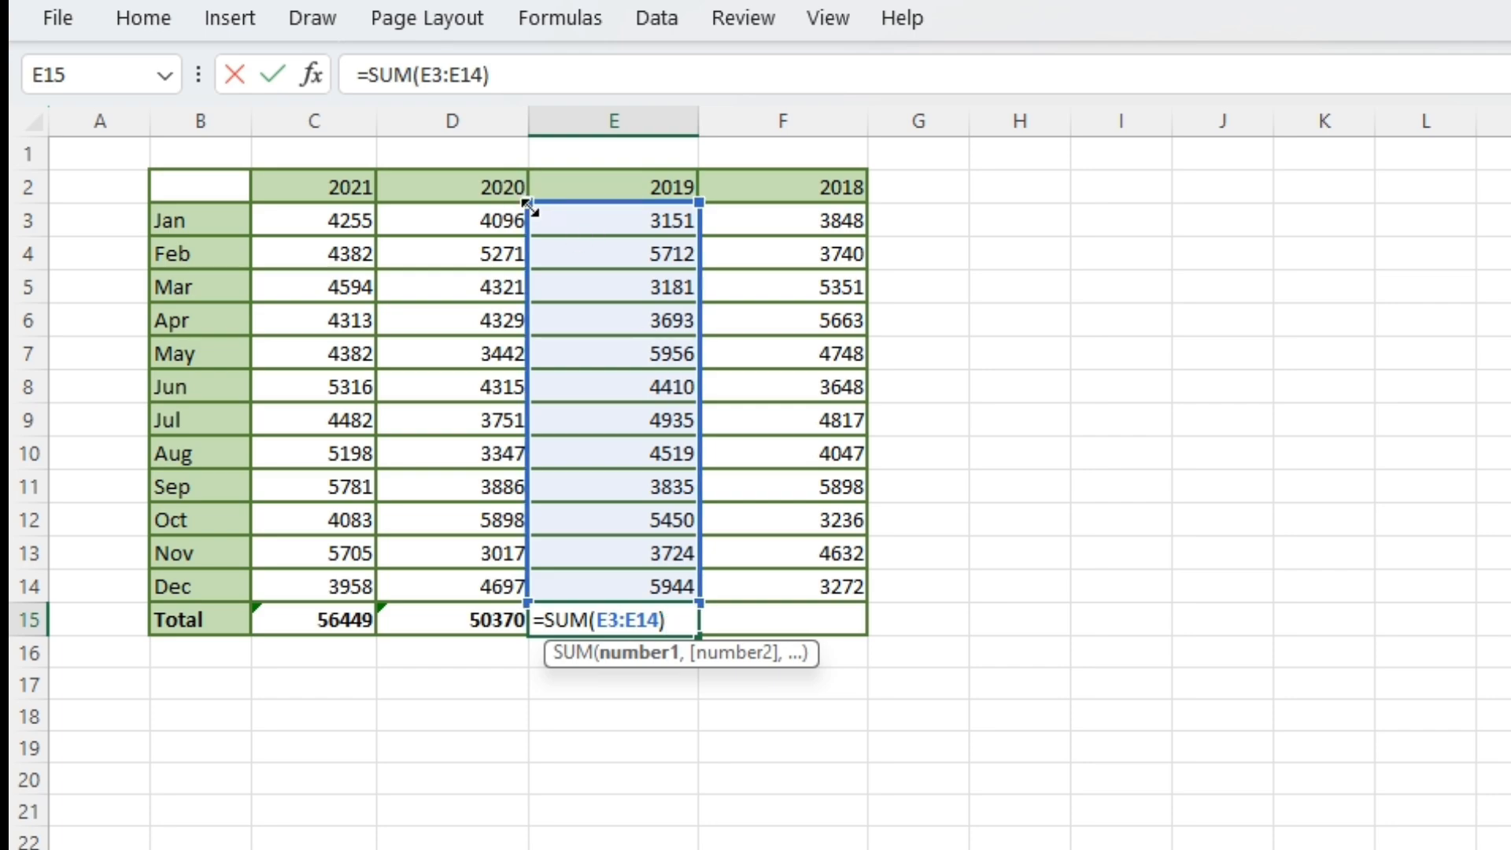
{"action": "mouse_move", "coordinate": [529, 206]}
{"action": "left_mouse_down"}
{"action": "mouse_move", "coordinate": [529, 169]}
{"action": "mouse_move", "coordinate": [533, 206]}
{"action": "left_mouse_up"}
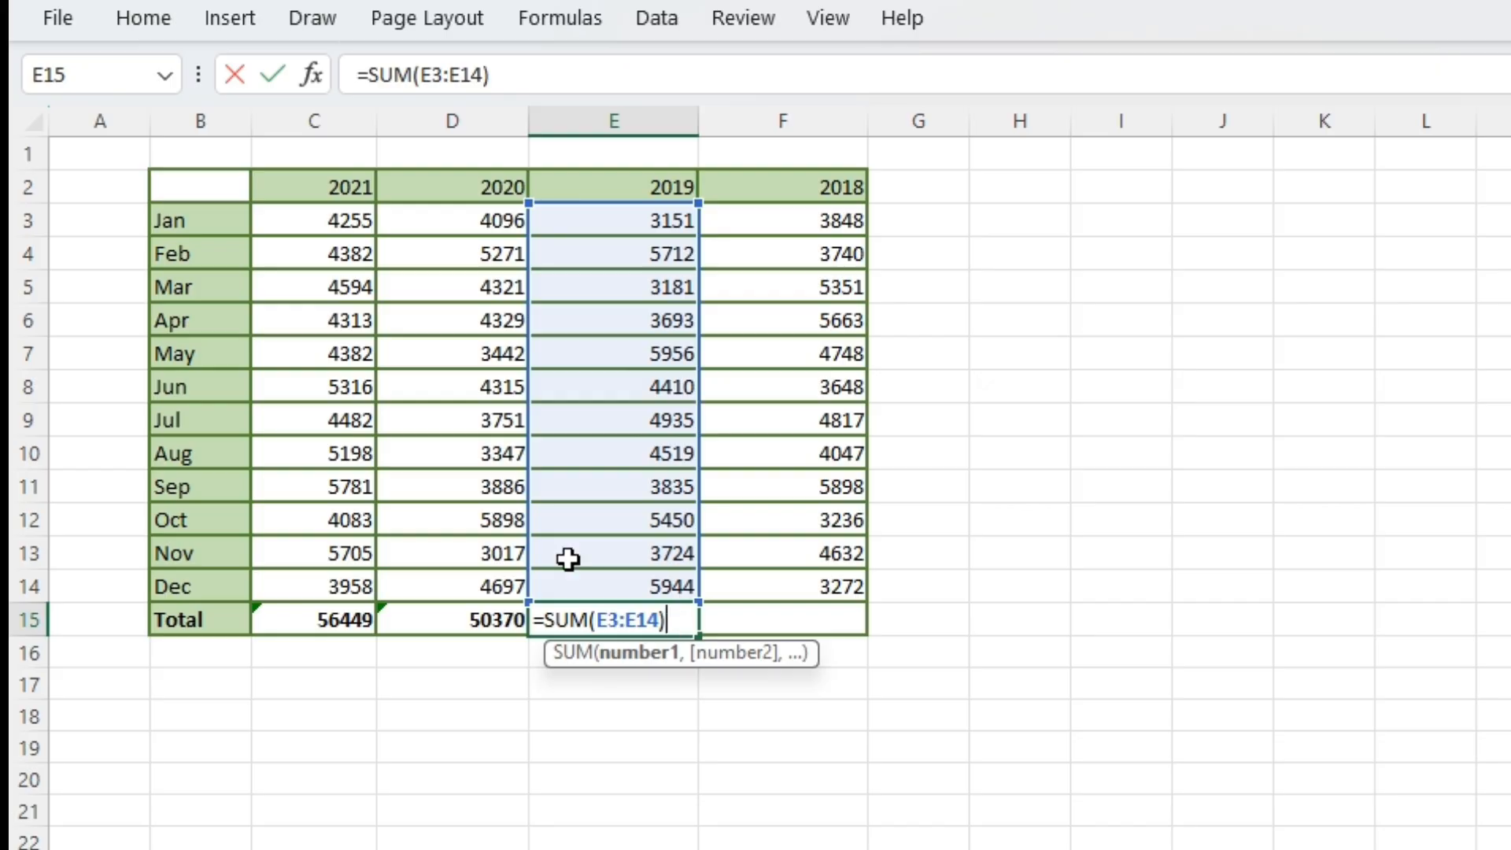
{"action": "mouse_move", "coordinate": [531, 206]}
{"action": "left_mouse_down"}
{"action": "mouse_move", "coordinate": [530, 286]}
{"action": "mouse_move", "coordinate": [532, 206]}
{"action": "left_mouse_up"}
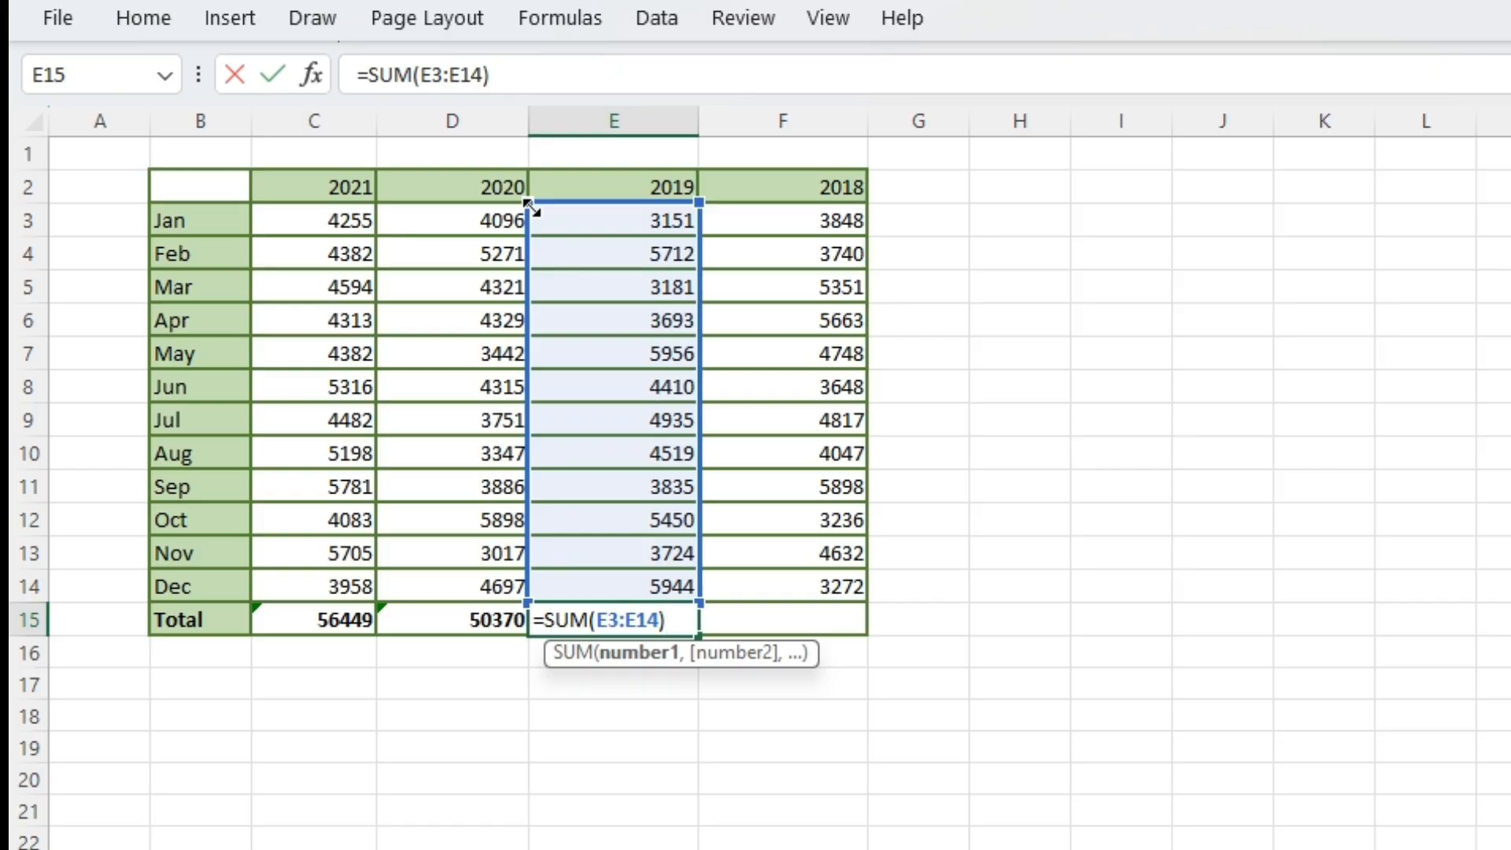
{"action": "key", "text": "Return"}
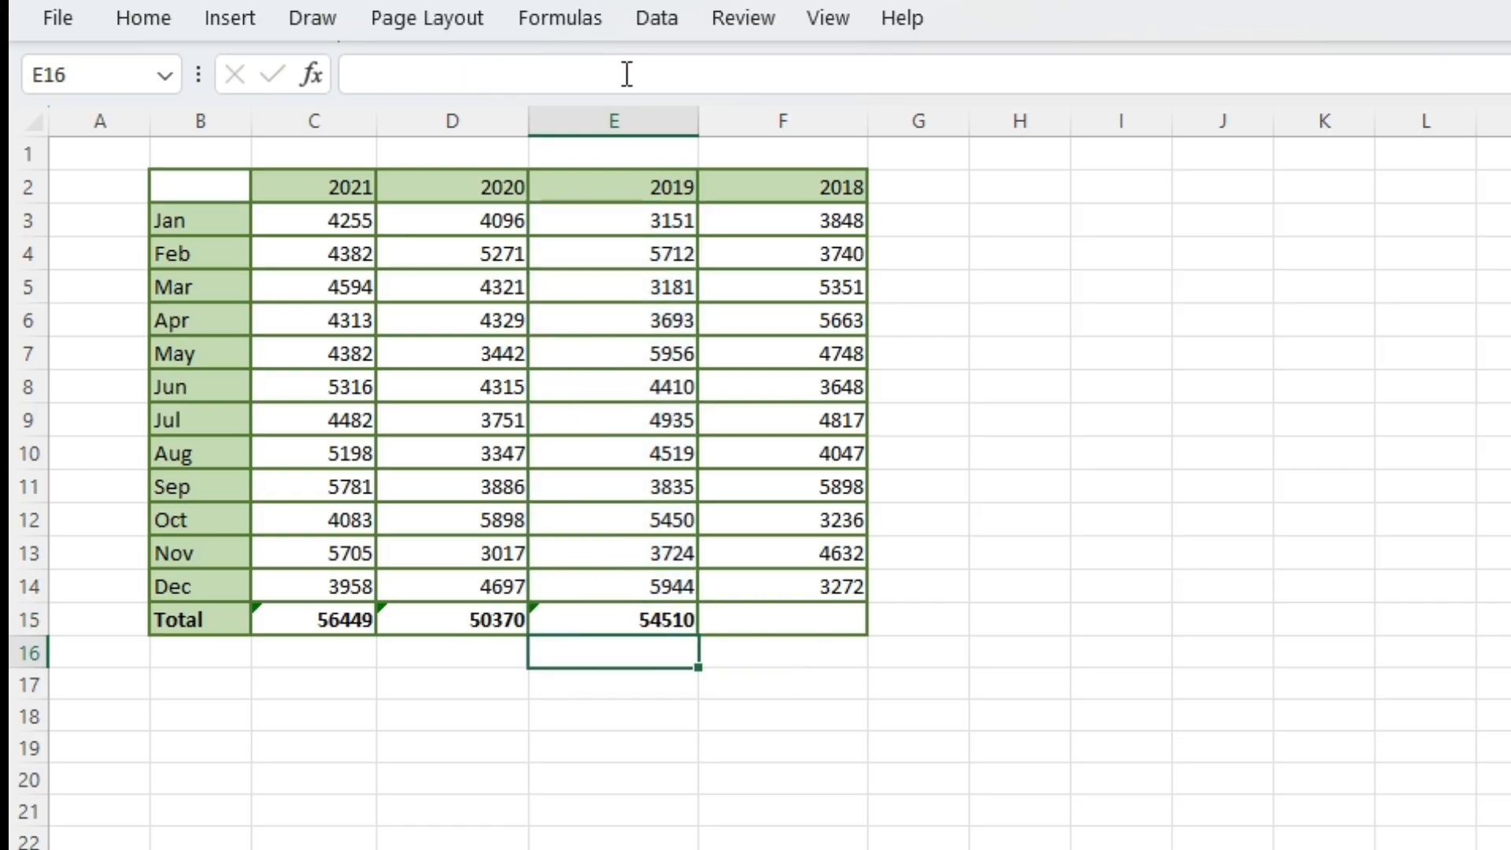
{"action": "left_click", "coordinate": [669, 619]}
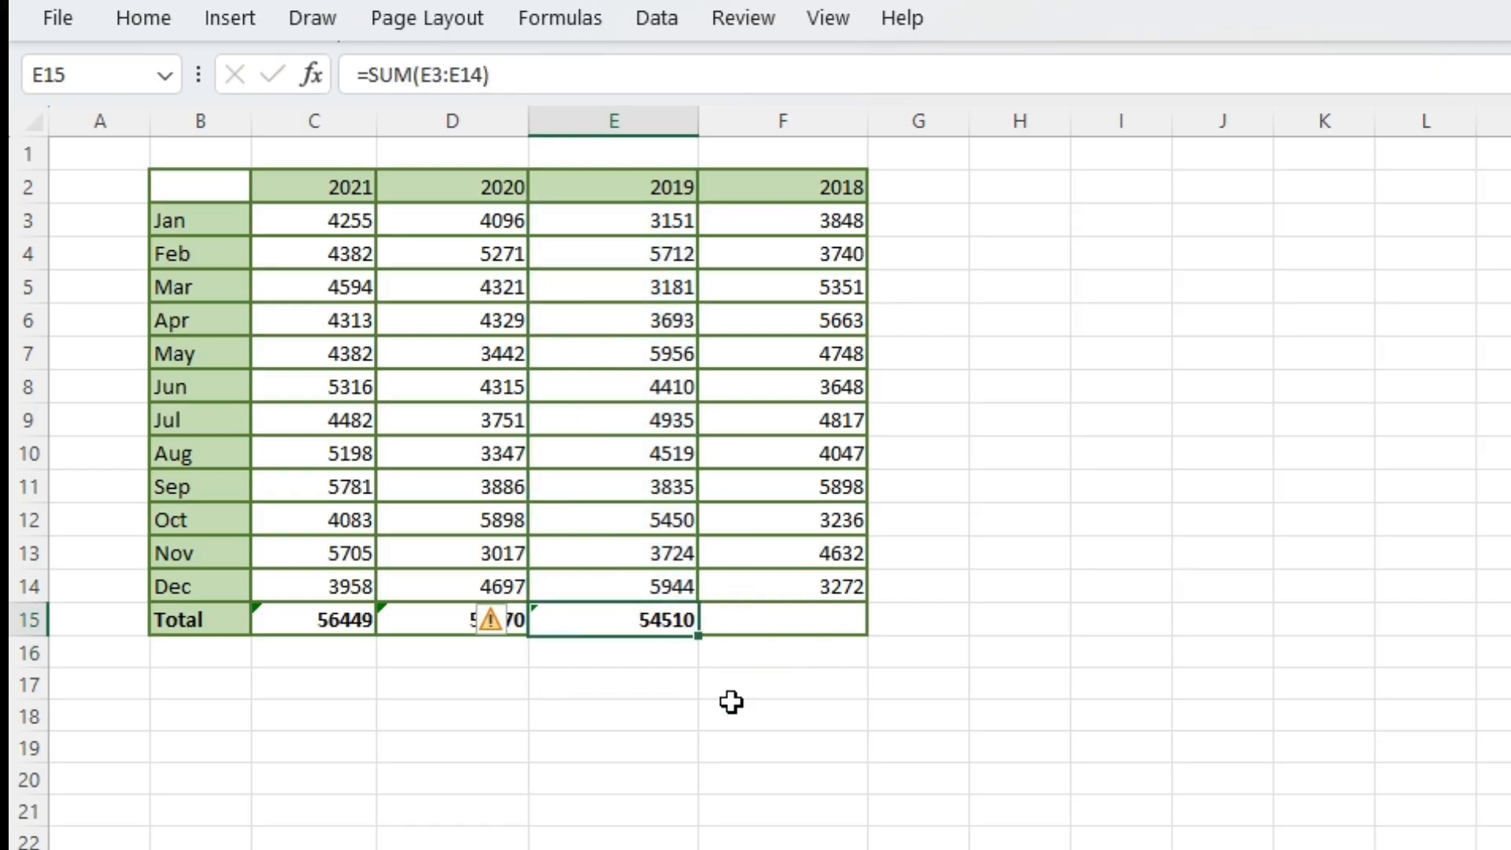
- Total the 2018 column in F15 with AutoSum, shrinking the range to start at F3 below the year header
{"action": "left_click", "coordinate": [716, 660]}
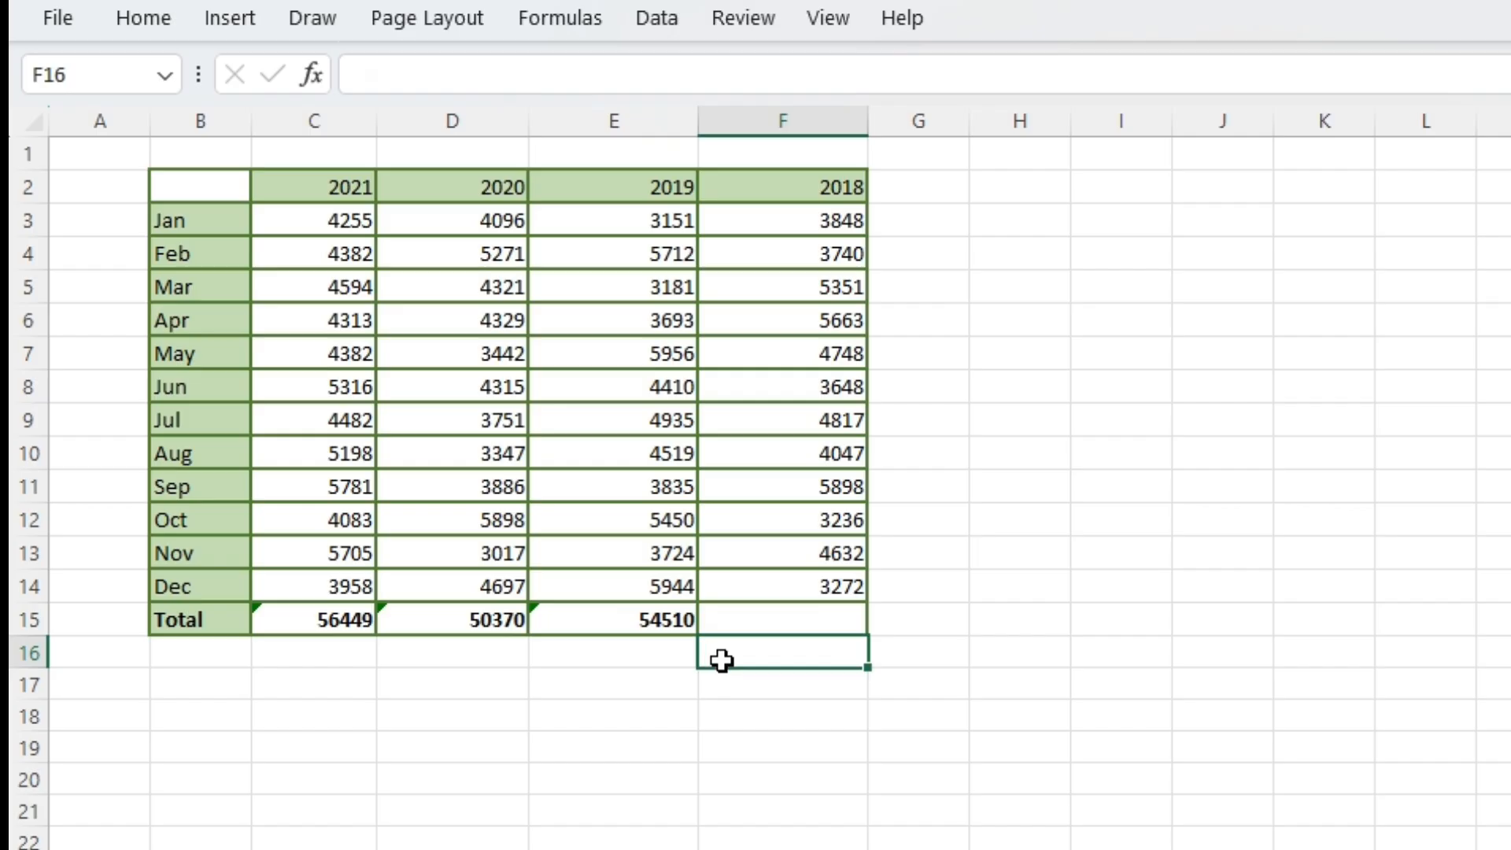
{"action": "left_click", "coordinate": [790, 617]}
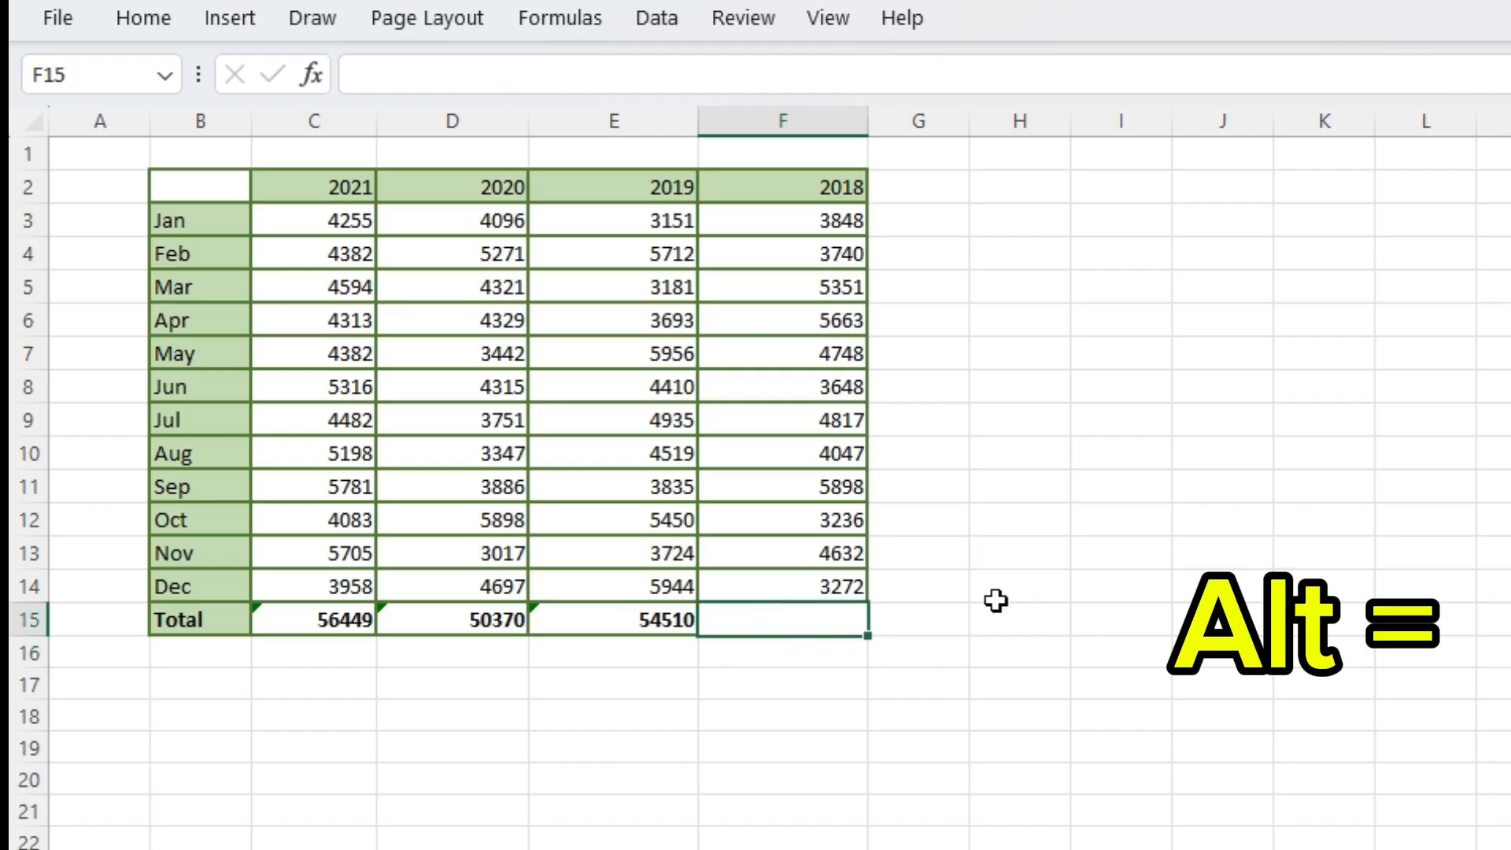
{"action": "key", "text": "alt+equal"}
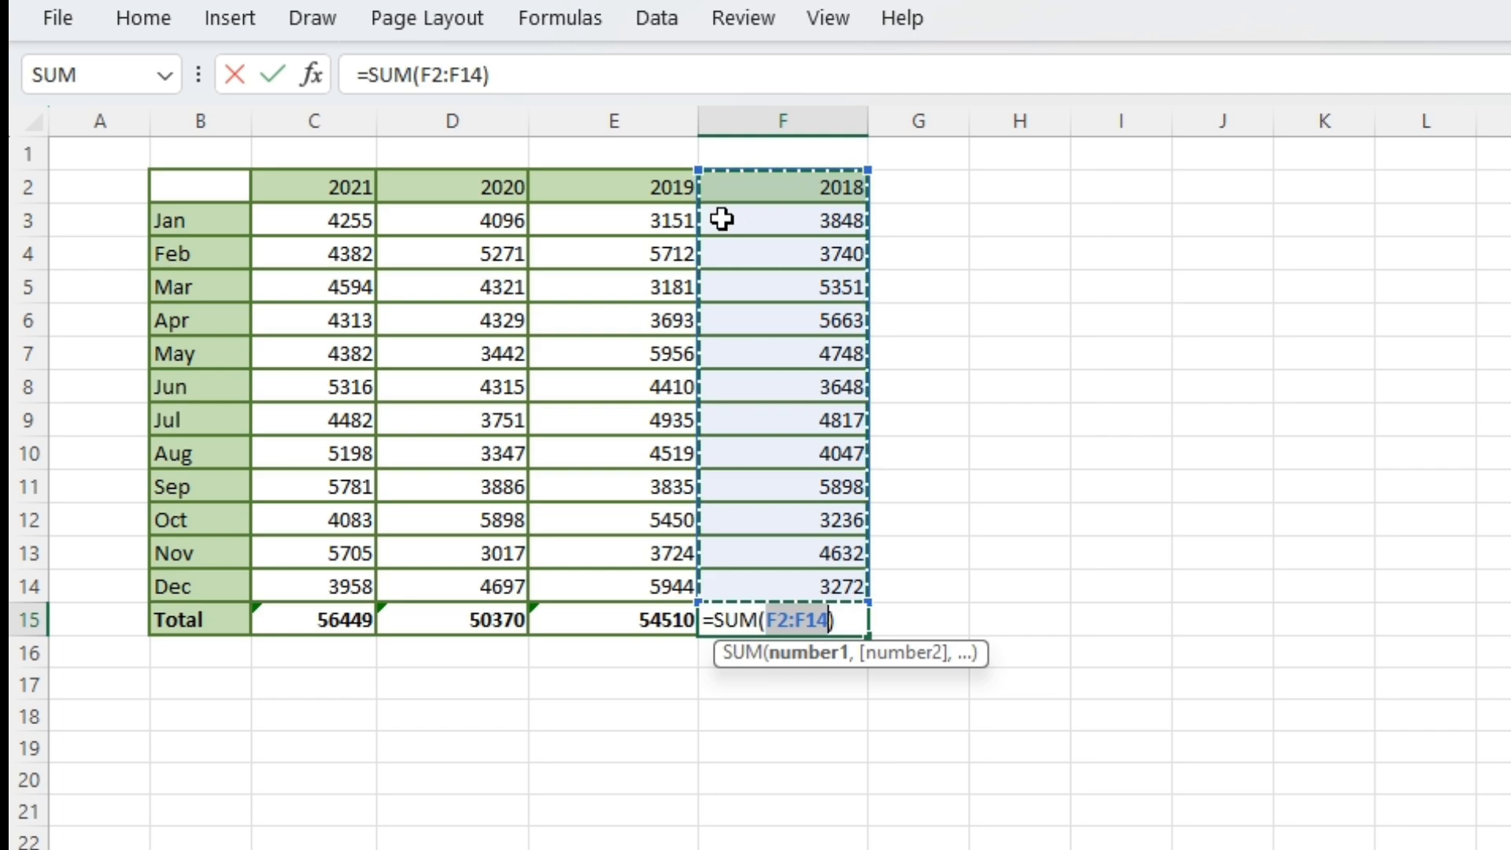
{"action": "left_click_drag", "start_coordinate": [699, 170], "coordinate": [711, 212]}
{"action": "key", "text": "Return"}
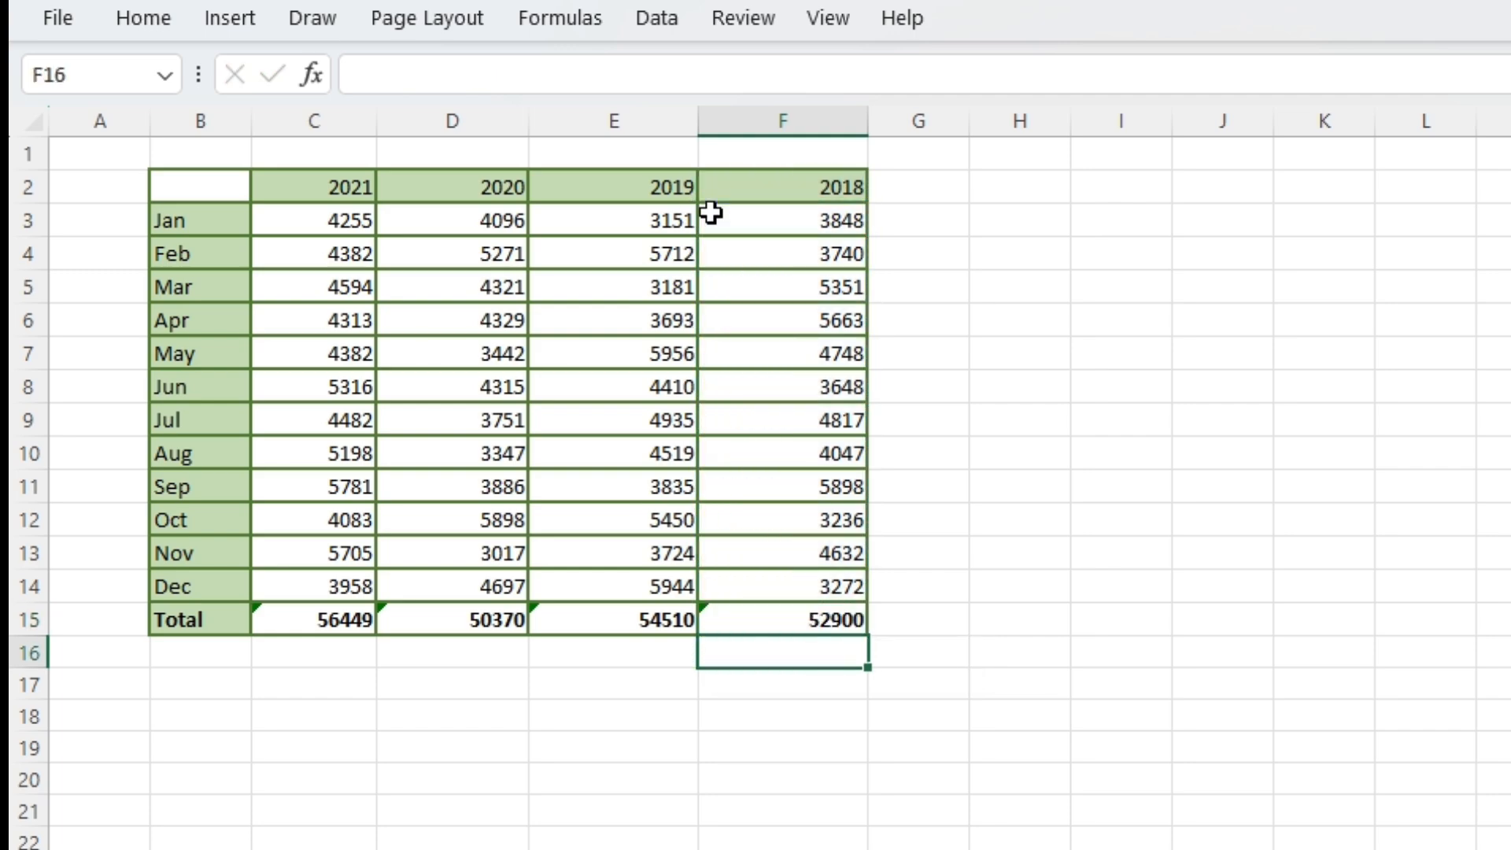
- Examine the four yearly totals in C15:F15 and the error indicators on their cells
{"action": "left_click", "coordinate": [443, 660]}
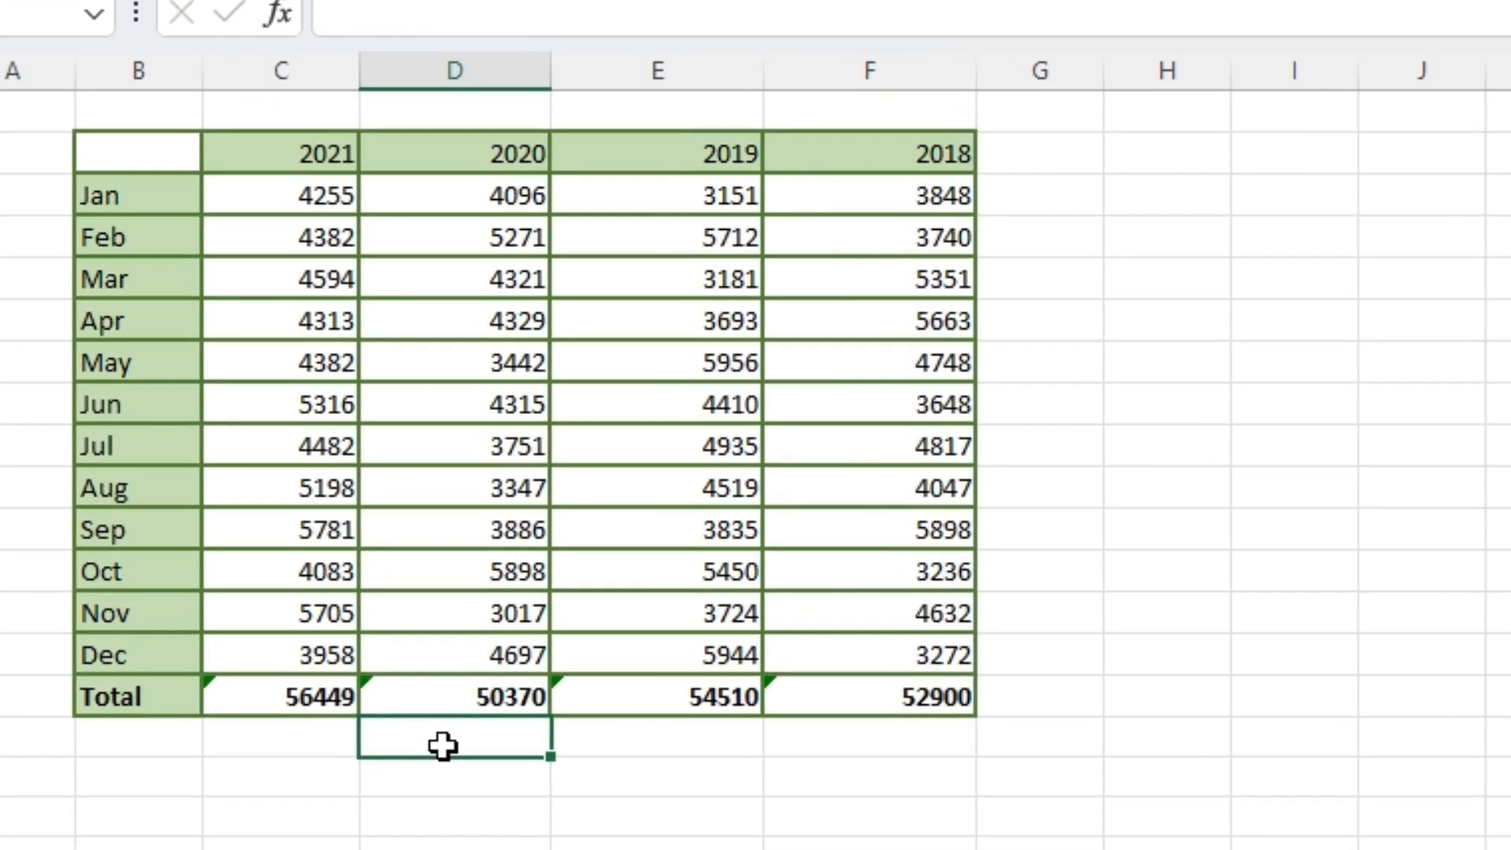
{"action": "left_click_drag", "start_coordinate": [303, 699], "coordinate": [821, 697]}
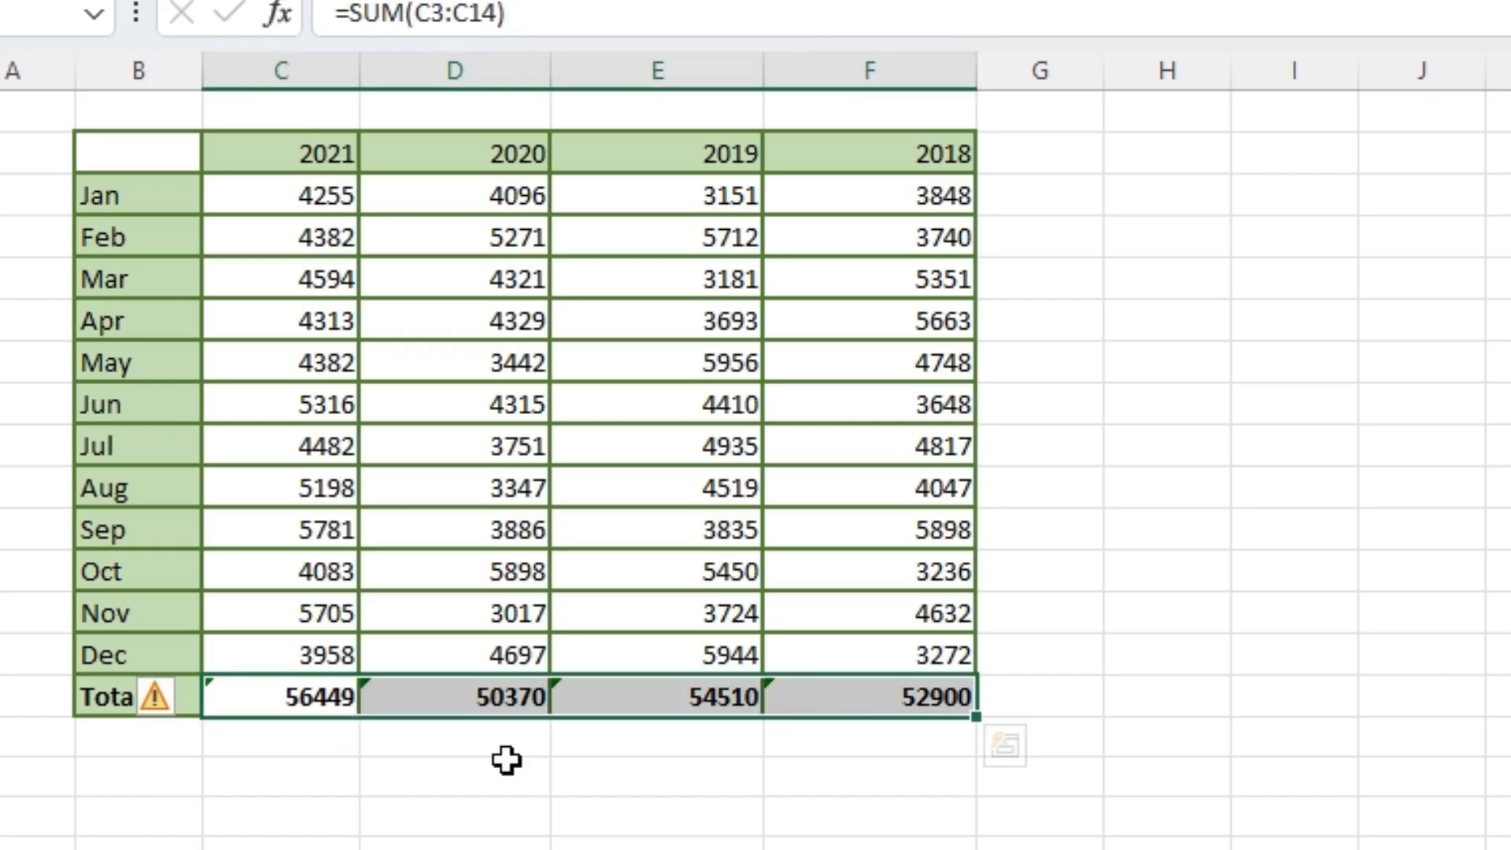
{"action": "left_click", "coordinate": [323, 742]}
{"action": "left_click", "coordinate": [311, 701]}
{"action": "left_click", "coordinate": [449, 700]}
{"action": "left_click", "coordinate": [661, 699]}
{"action": "left_click", "coordinate": [834, 699]}
{"action": "left_click_drag", "start_coordinate": [307, 700], "coordinate": [827, 699]}
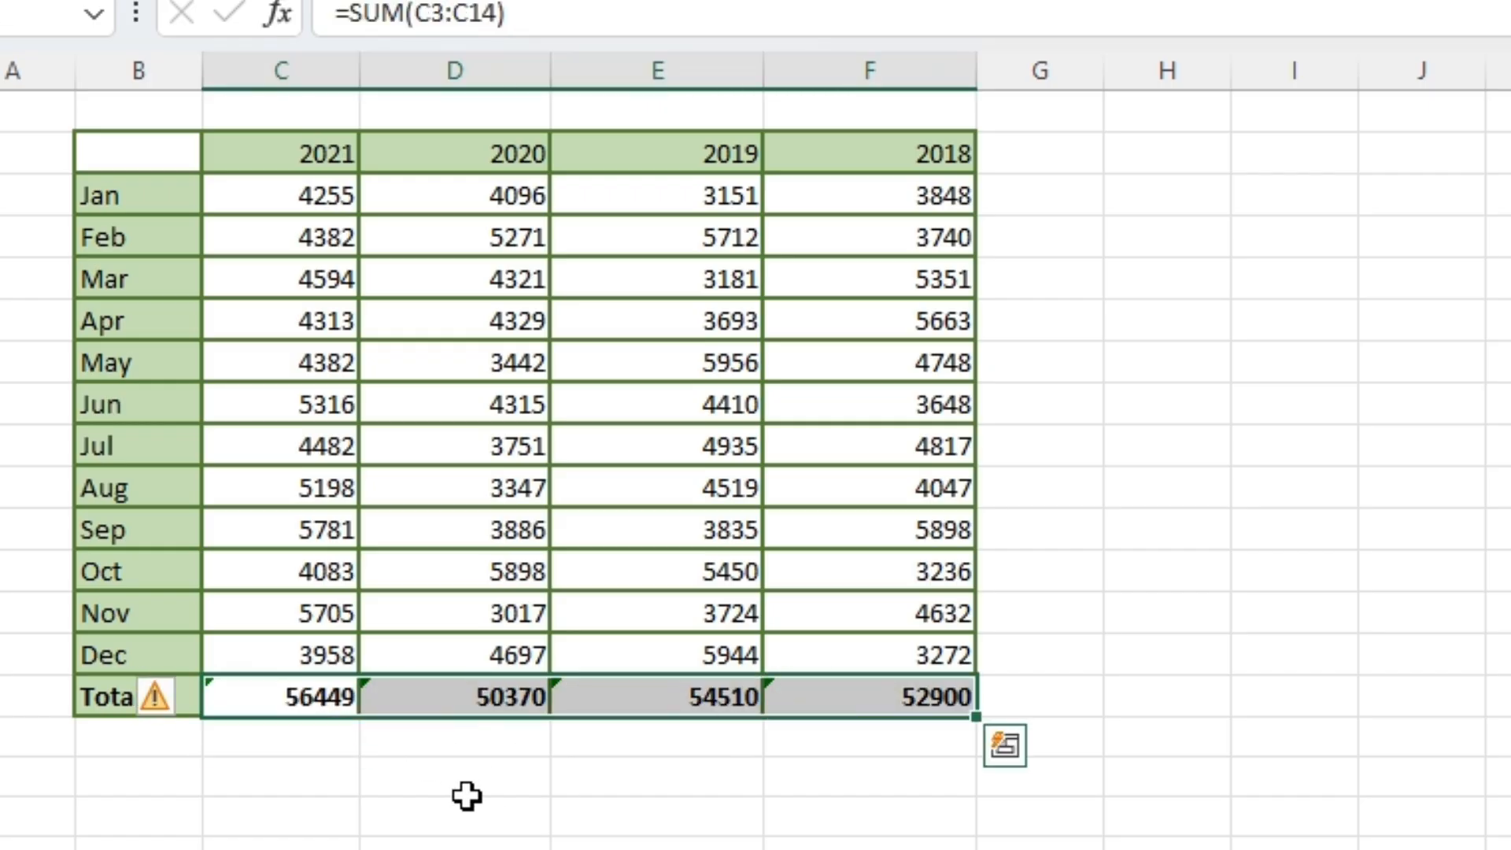
{"action": "left_click", "coordinate": [443, 771]}
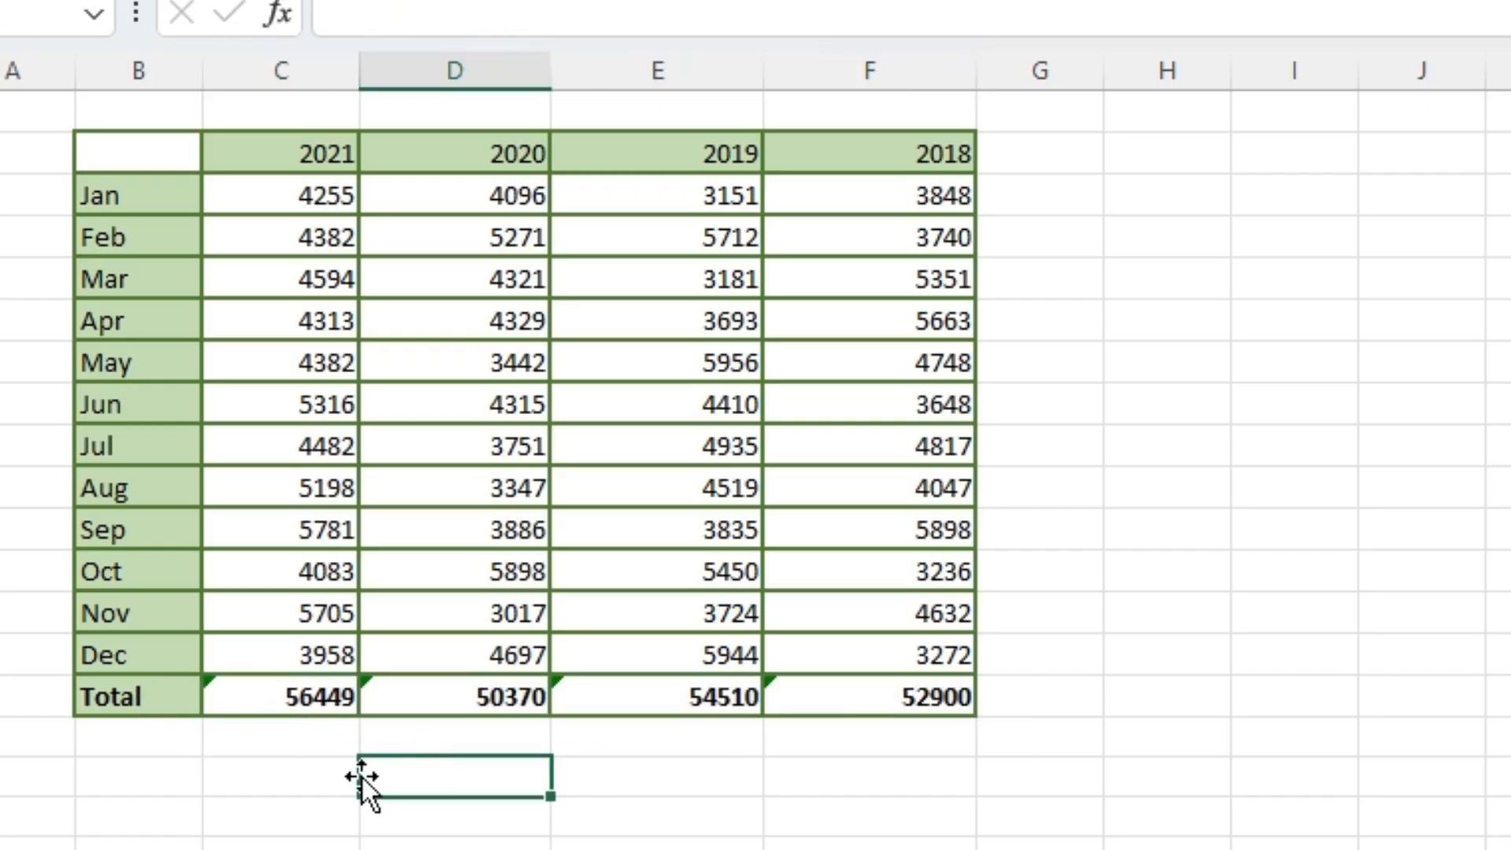
- Read the error warning on the 2021 total and review the error options with the whole totals row selected
{"action": "left_click", "coordinate": [282, 700]}
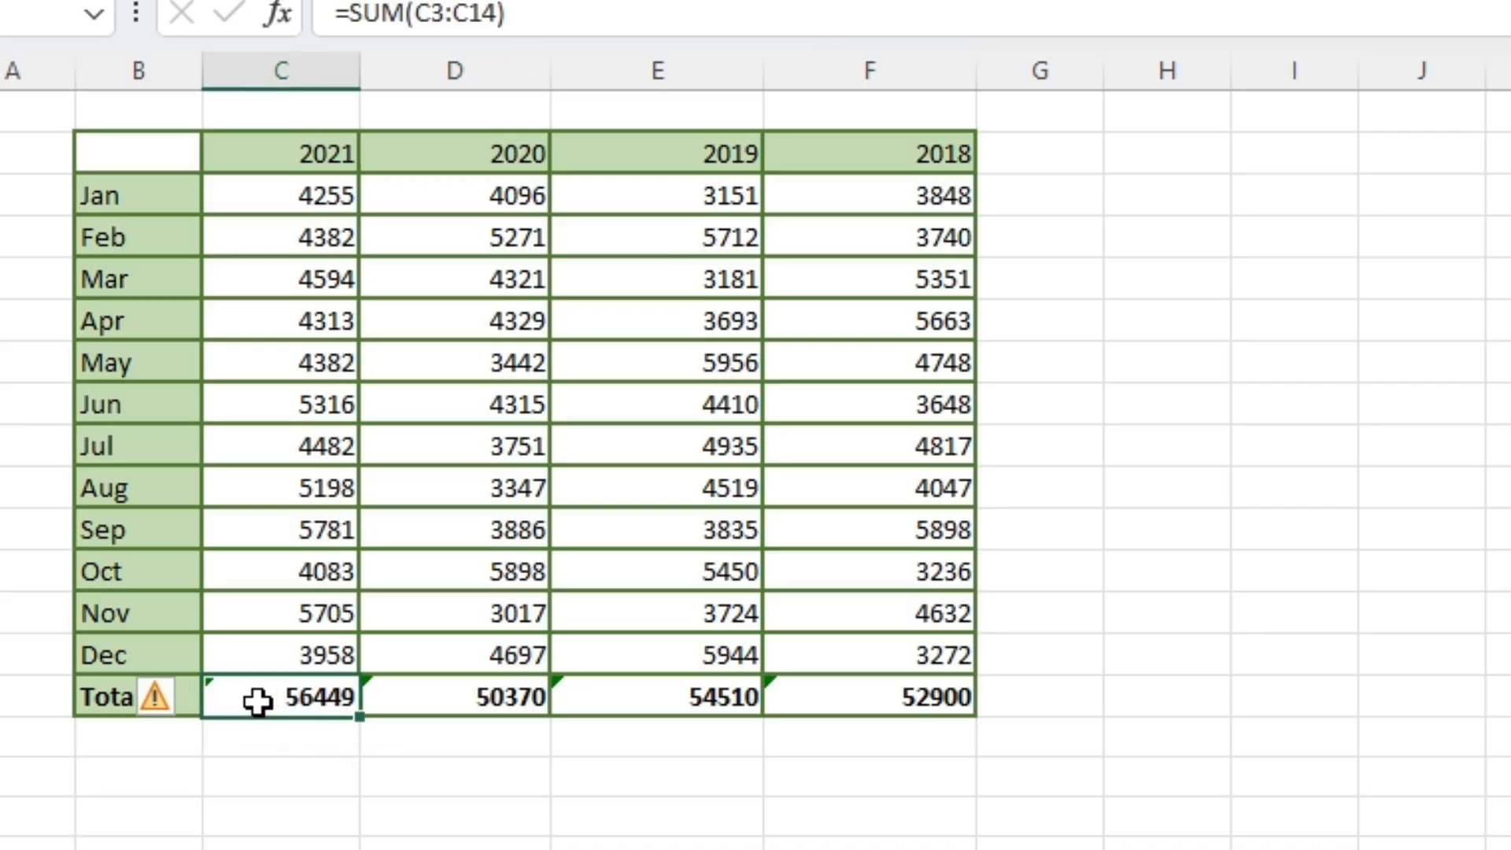
{"action": "mouse_move", "coordinate": [165, 707]}
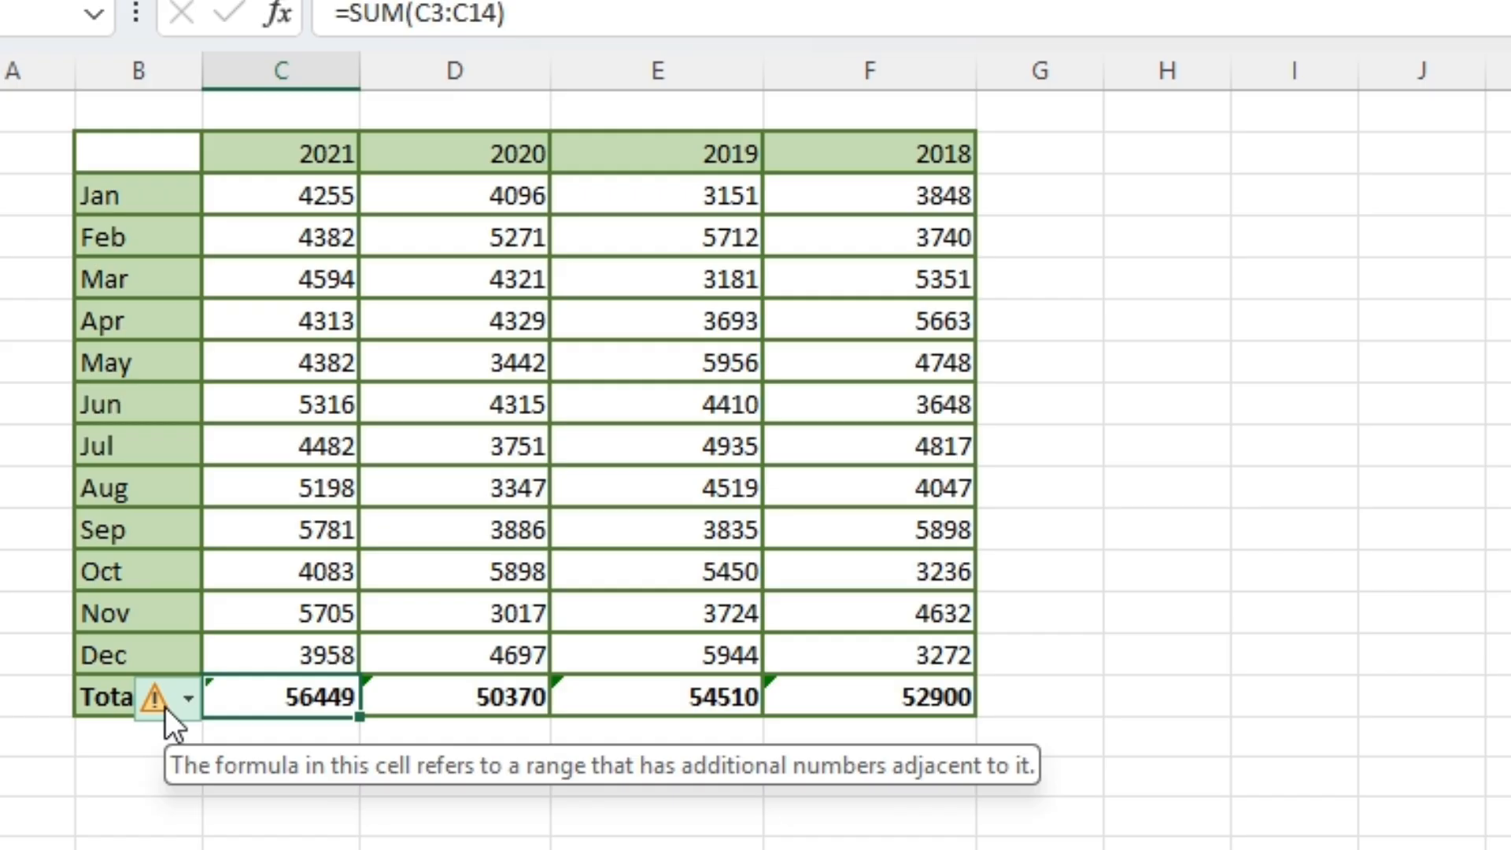
{"action": "left_click_drag", "start_coordinate": [847, 702], "coordinate": [299, 681]}
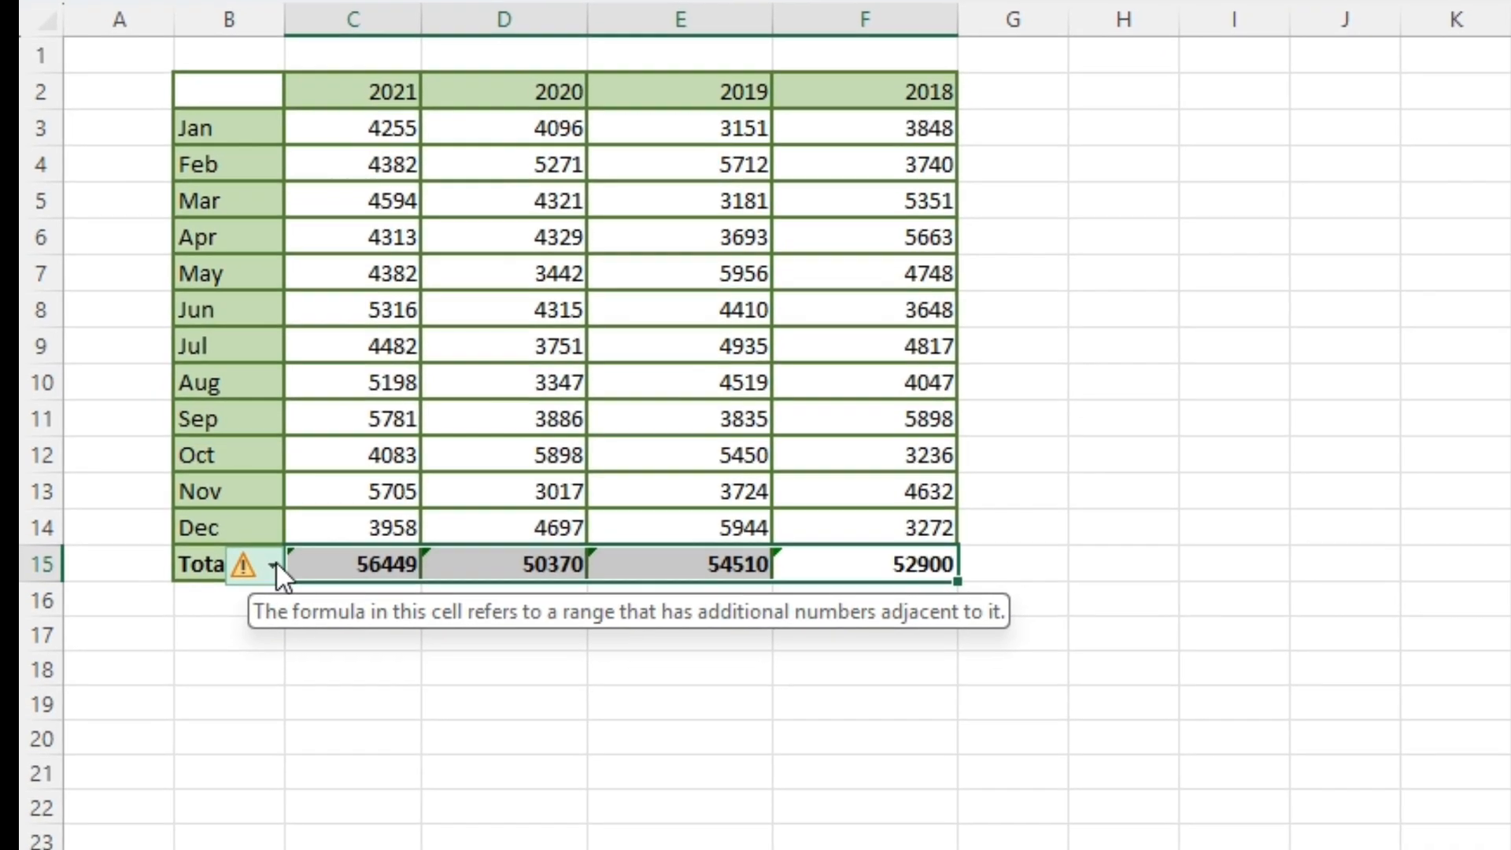
{"action": "left_click", "coordinate": [188, 698]}
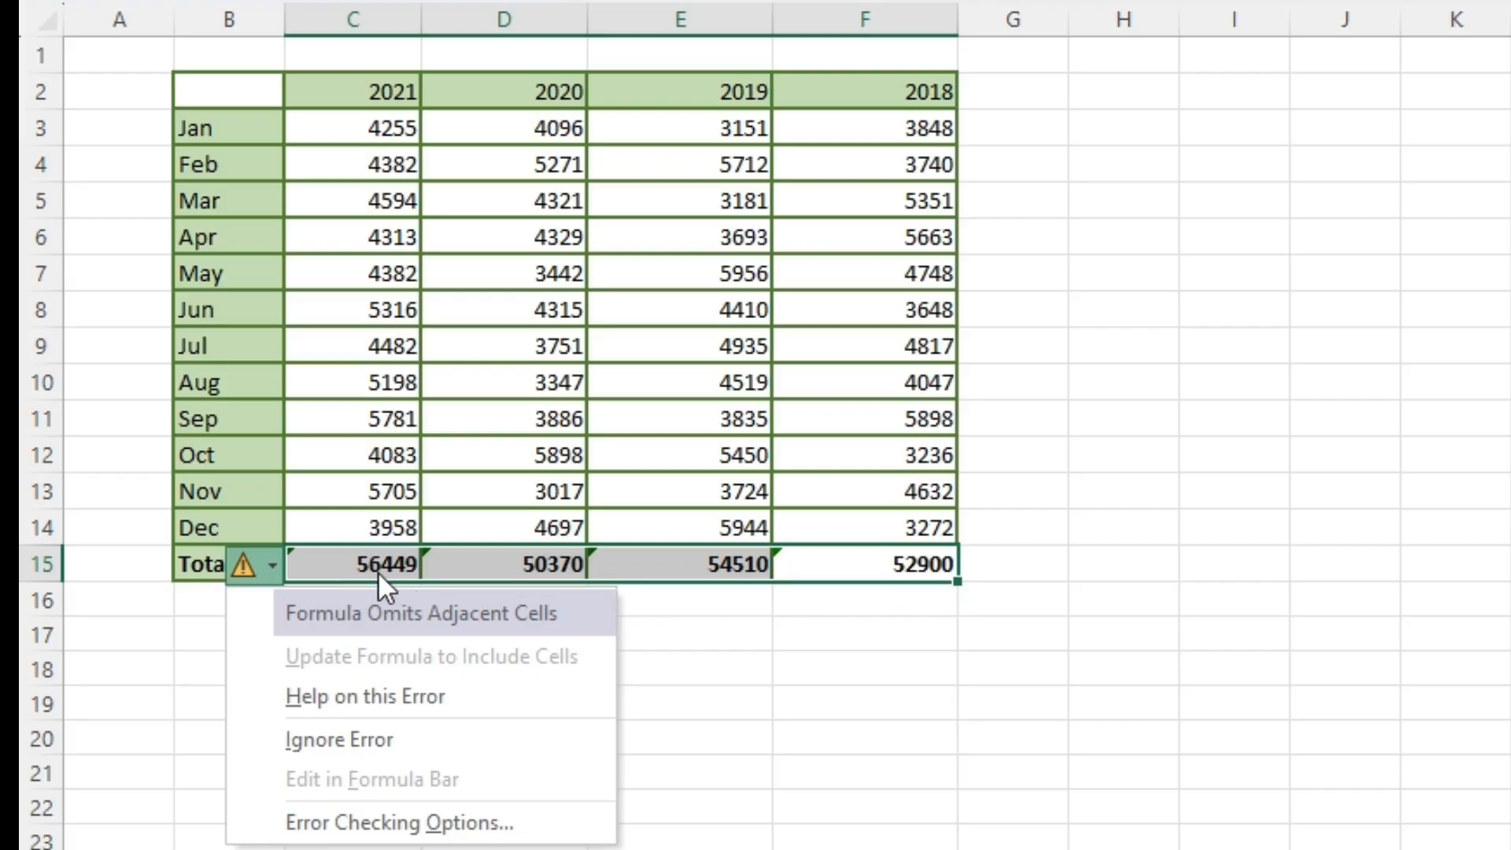
- Examine the year headers C2:F2 adjacent to the summed months and the error options for the 2021 total
{"action": "left_click_drag", "start_coordinate": [356, 97], "coordinate": [870, 519]}
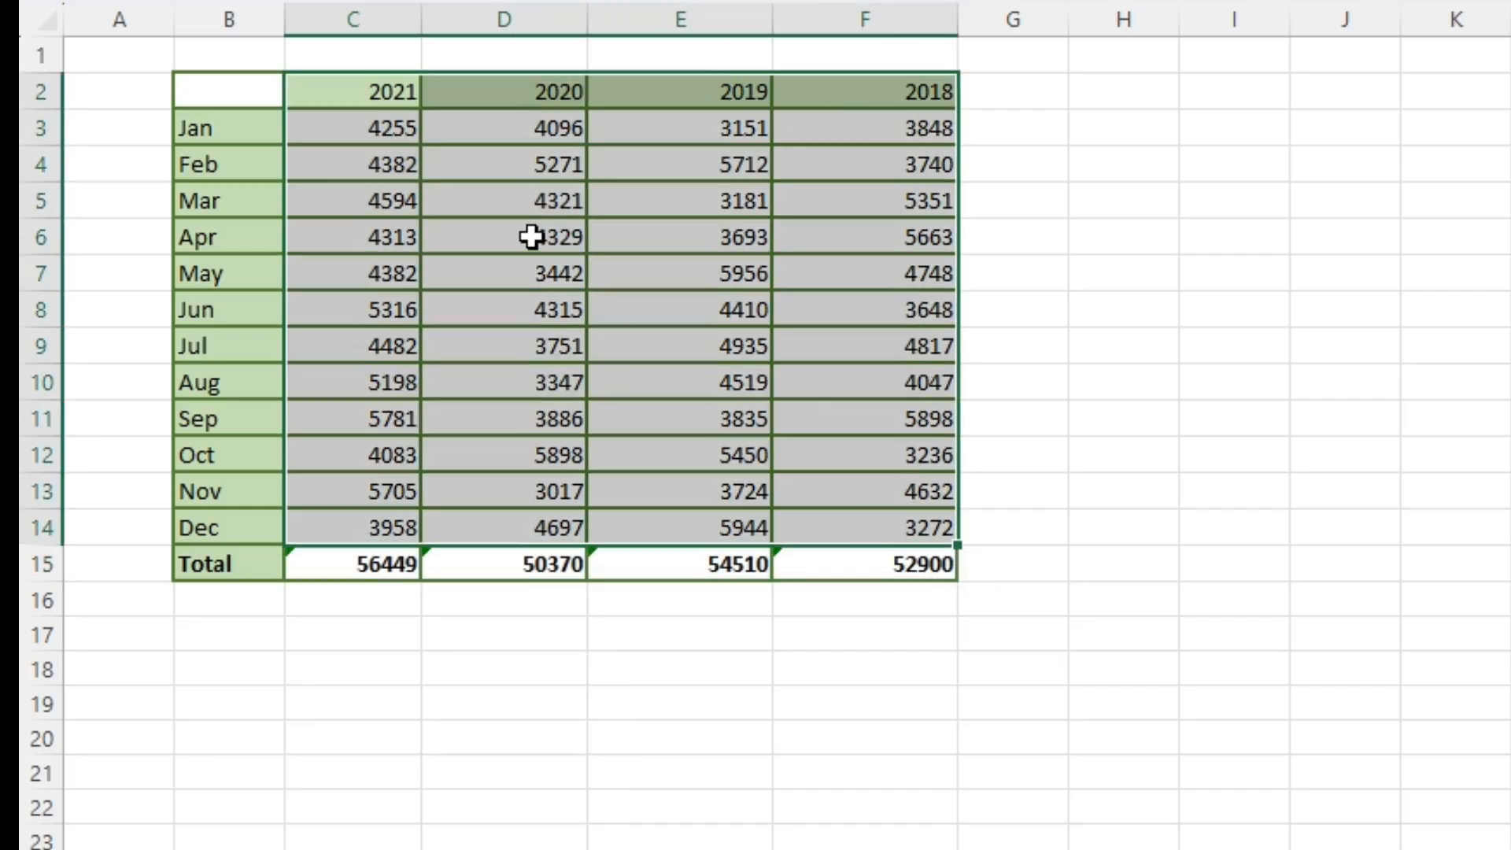
{"action": "left_click_drag", "start_coordinate": [374, 78], "coordinate": [876, 81]}
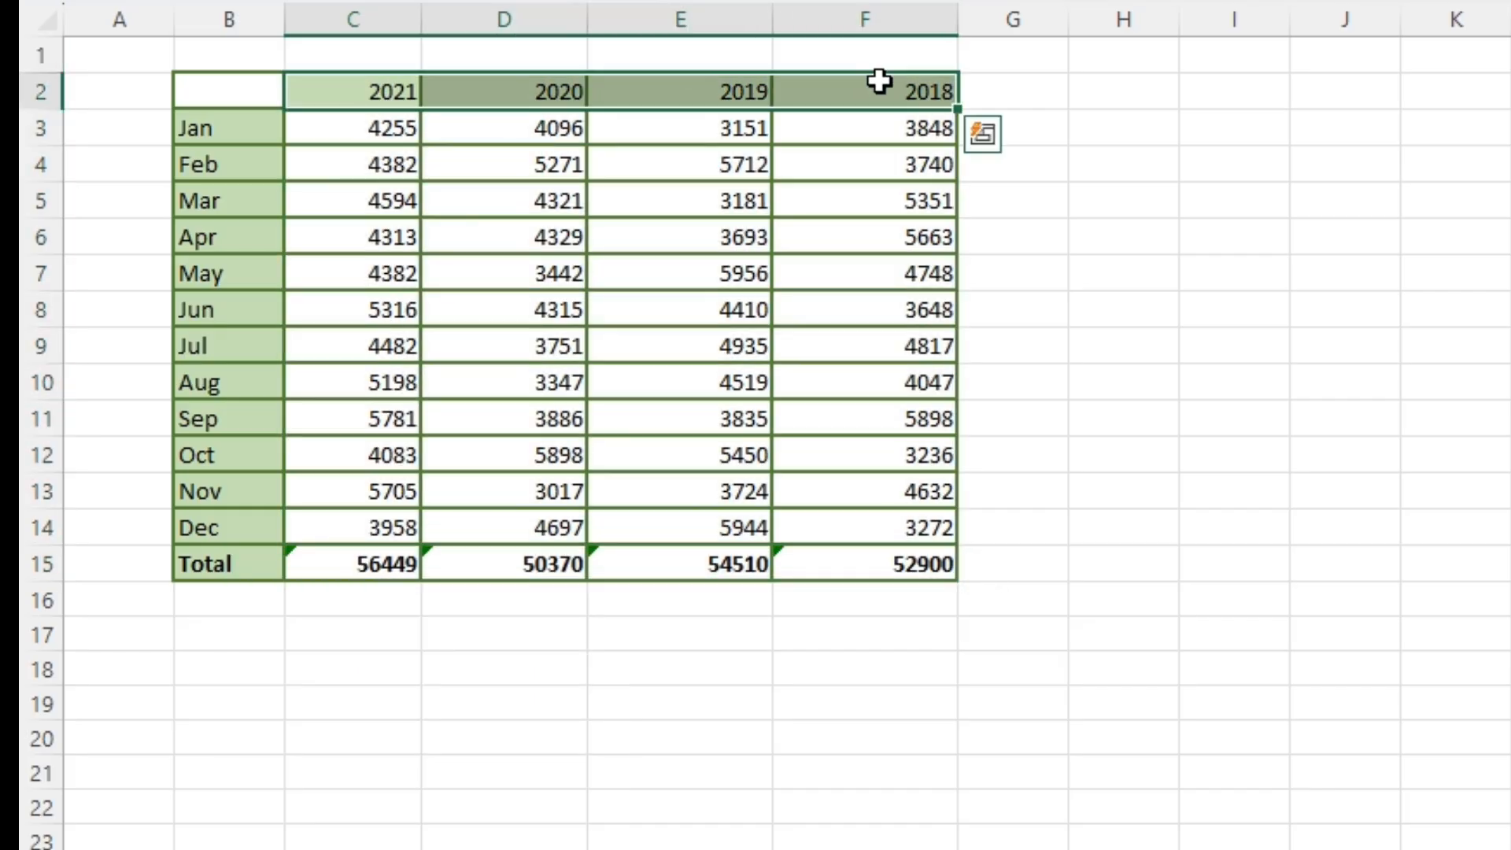
{"action": "left_click_drag", "start_coordinate": [388, 95], "coordinate": [823, 94]}
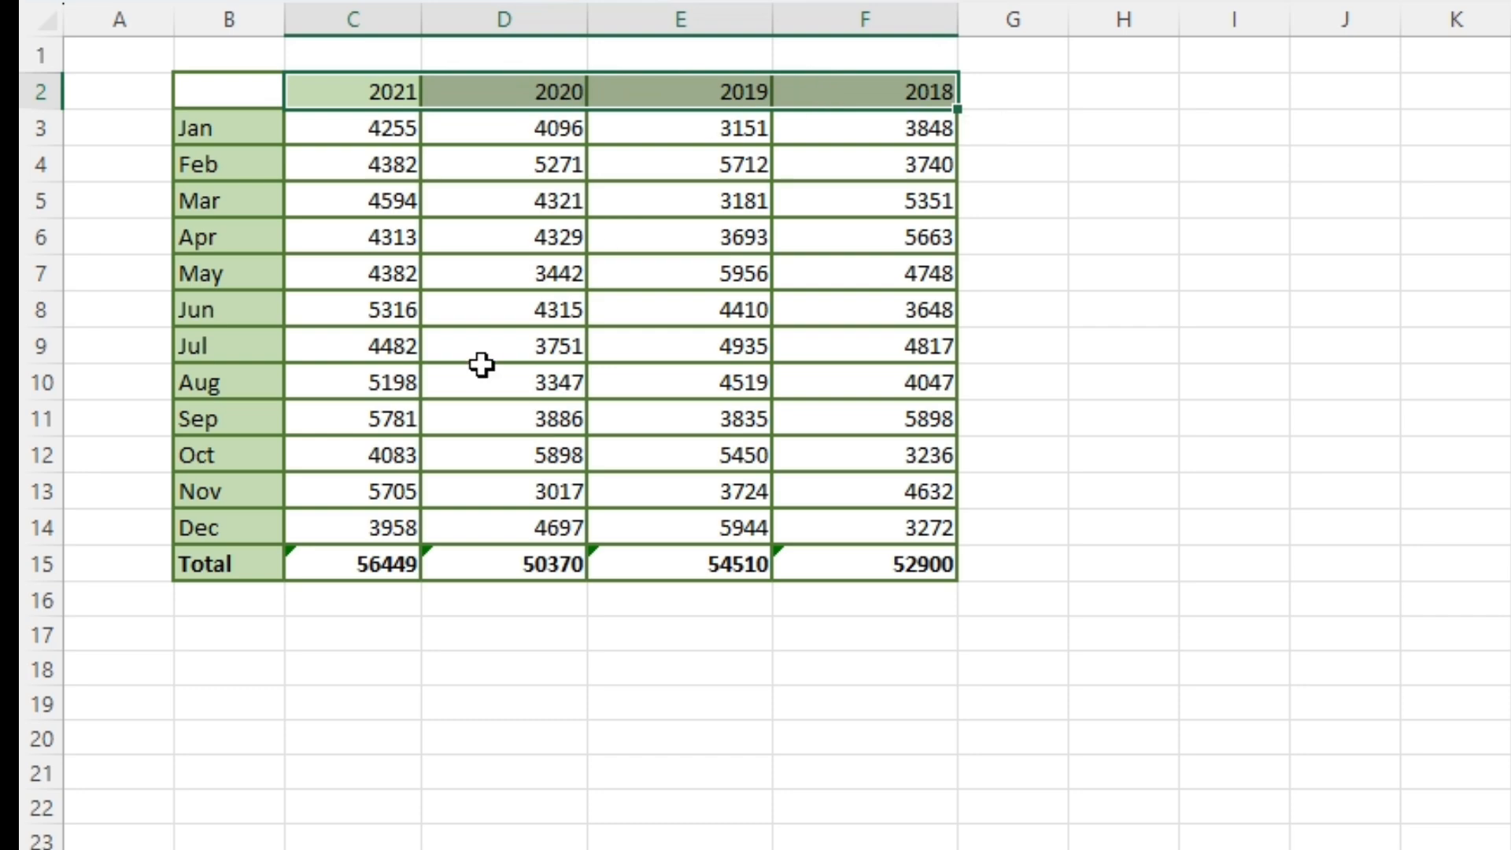
{"action": "left_click_drag", "start_coordinate": [352, 98], "coordinate": [863, 91]}
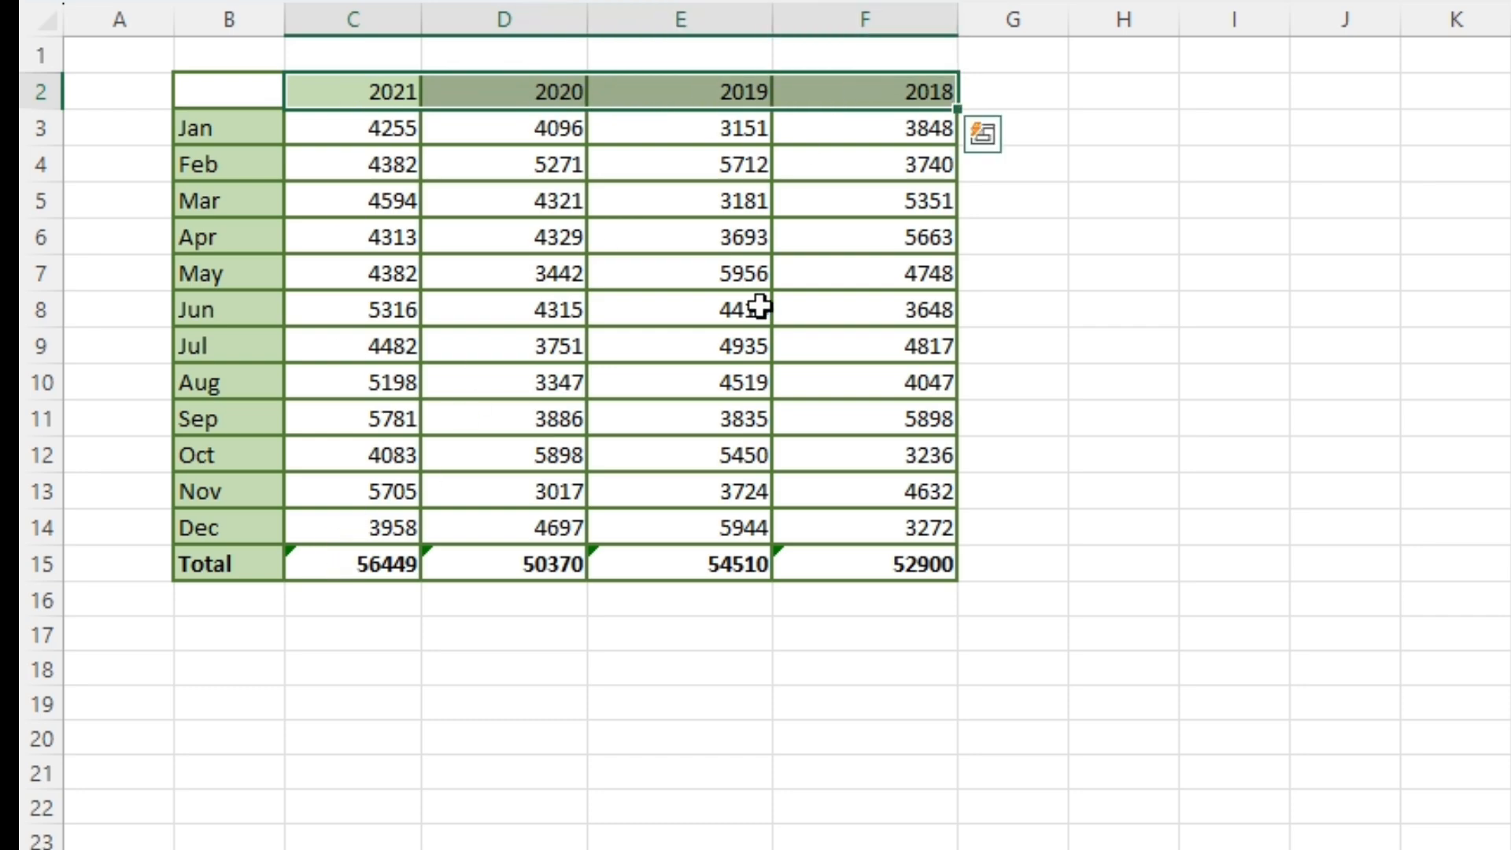
{"action": "left_click", "coordinate": [314, 563]}
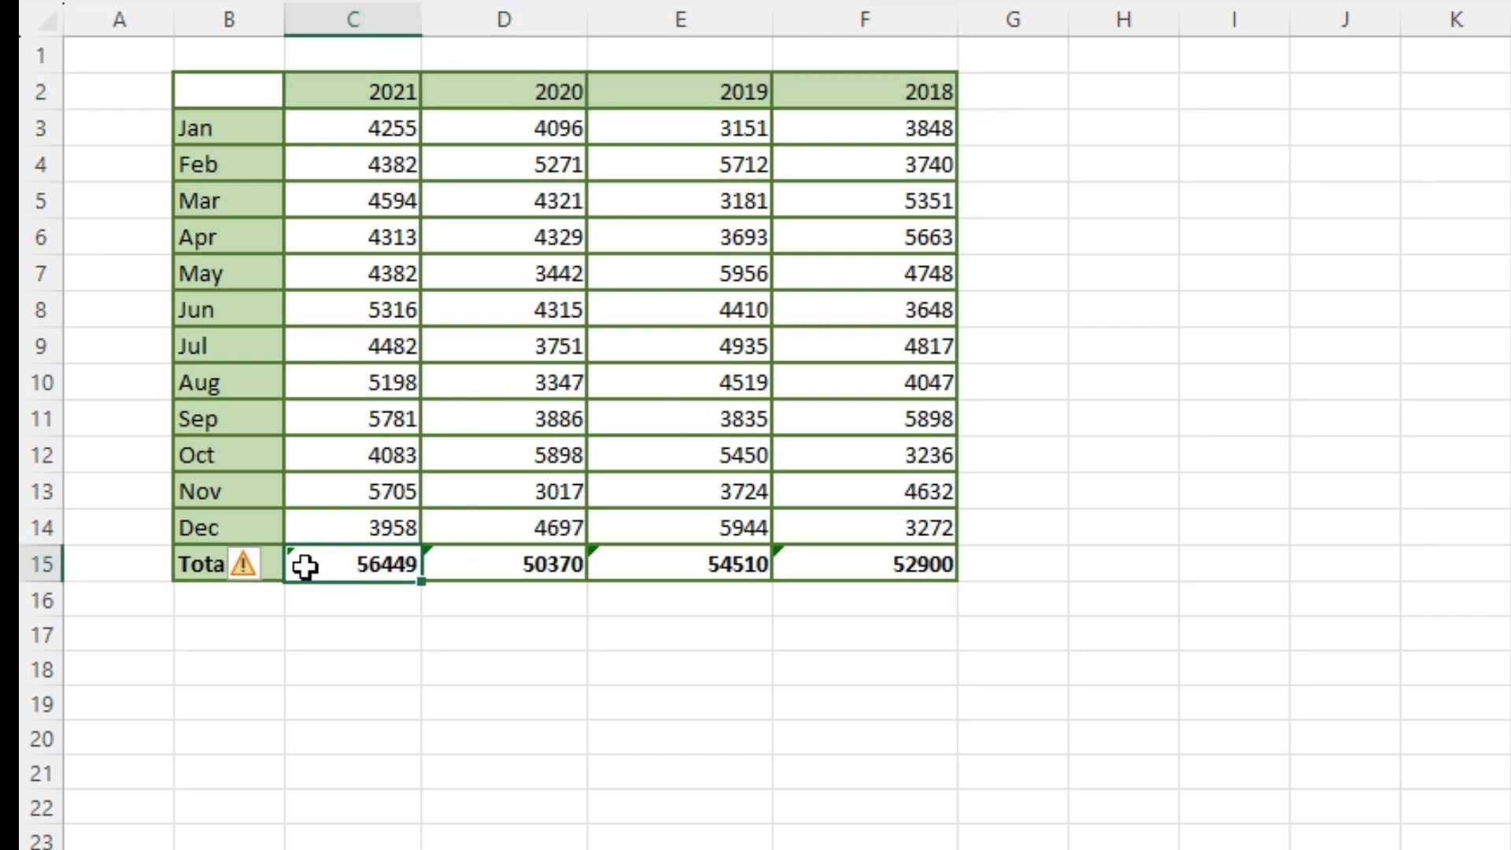
{"action": "left_click", "coordinate": [271, 566]}
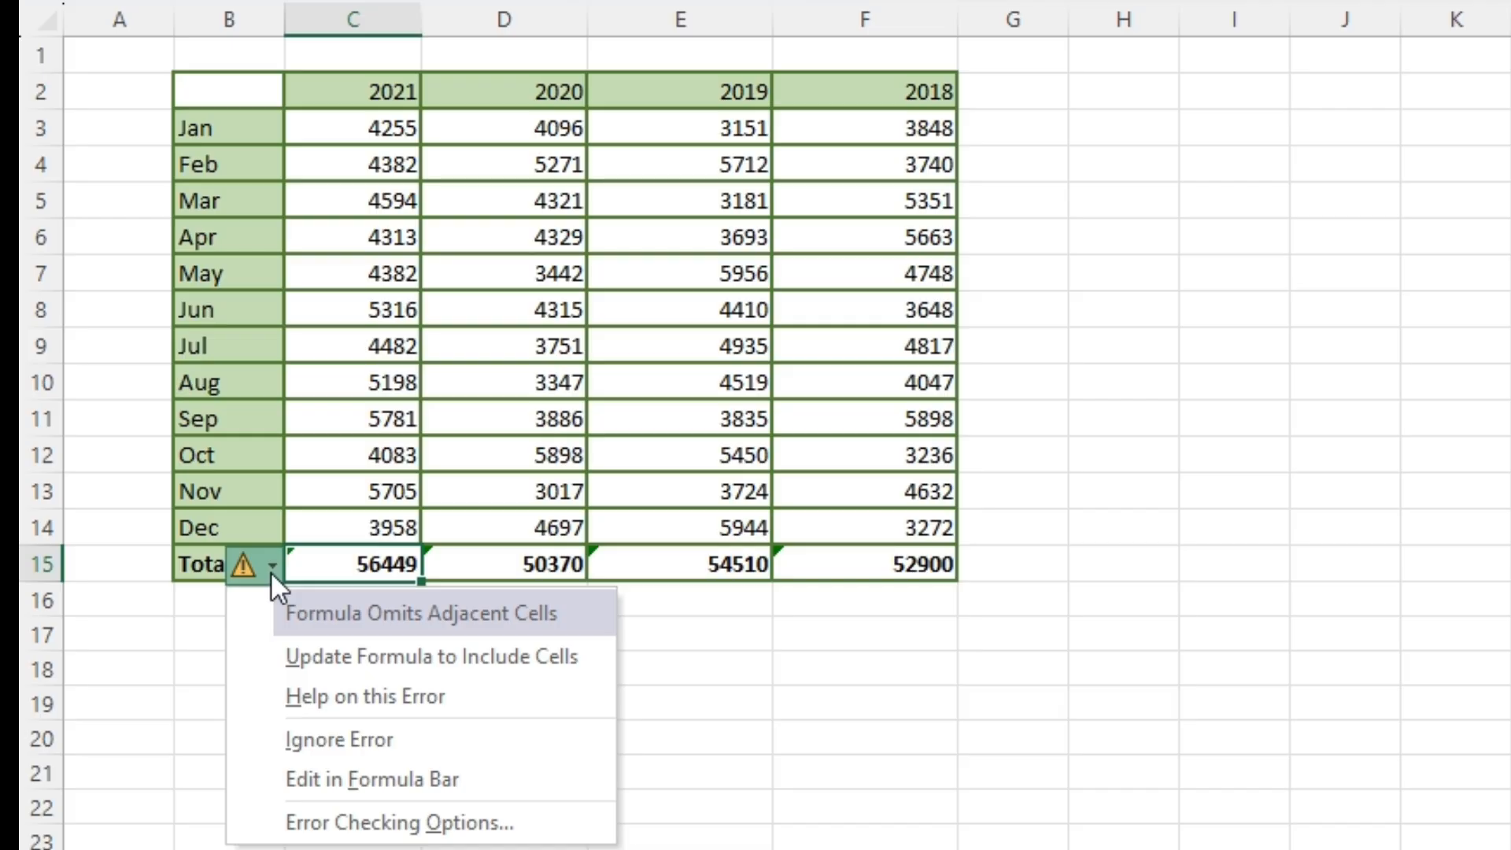
- Select all four totals in C15:F15 and open their shared error-checking options
{"action": "left_click_drag", "start_coordinate": [386, 567], "coordinate": [841, 576]}
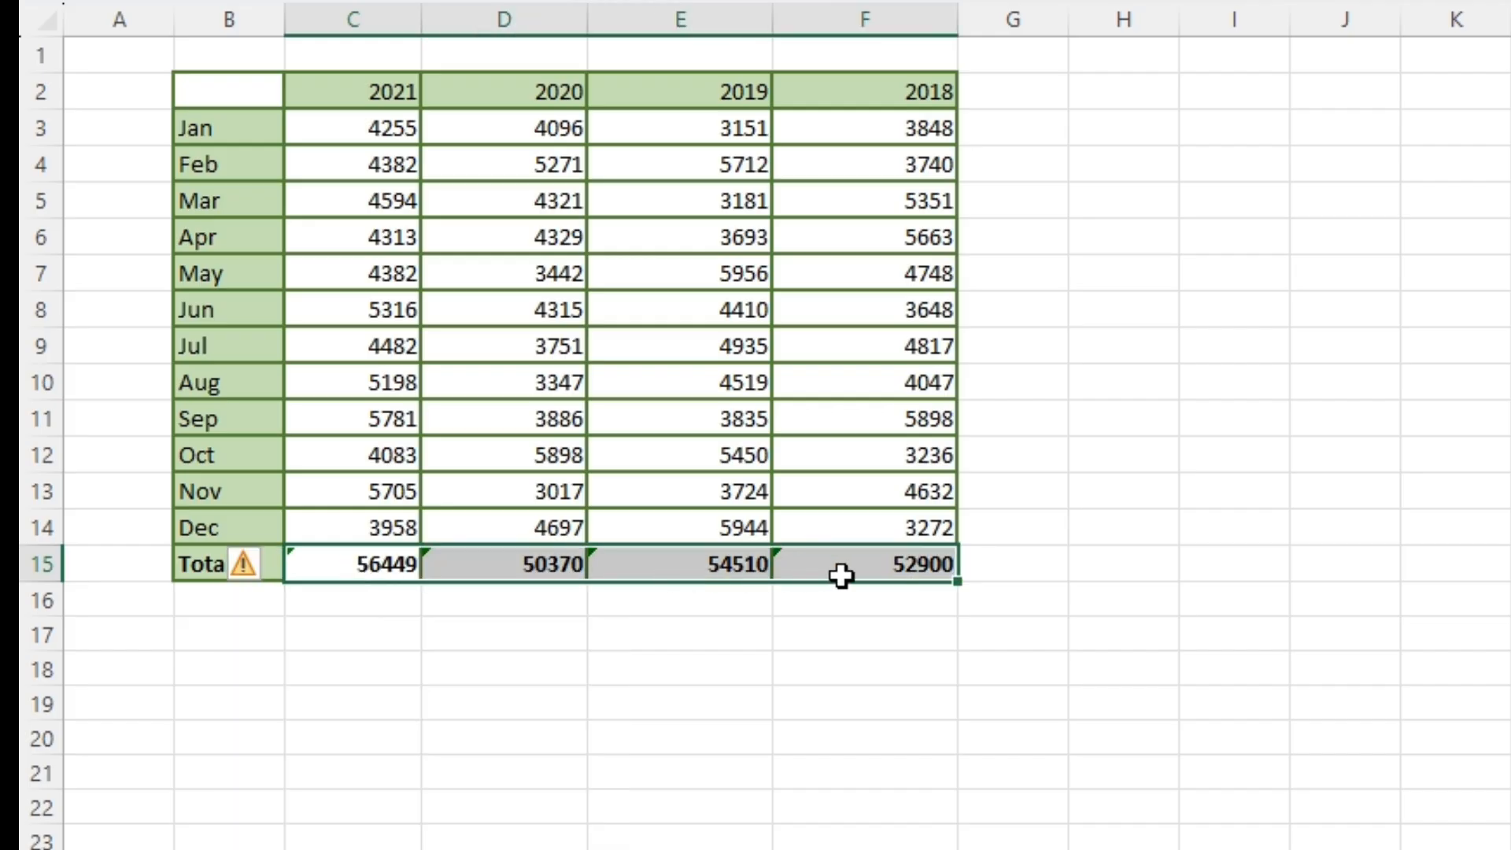
{"action": "left_click", "coordinate": [270, 568]}
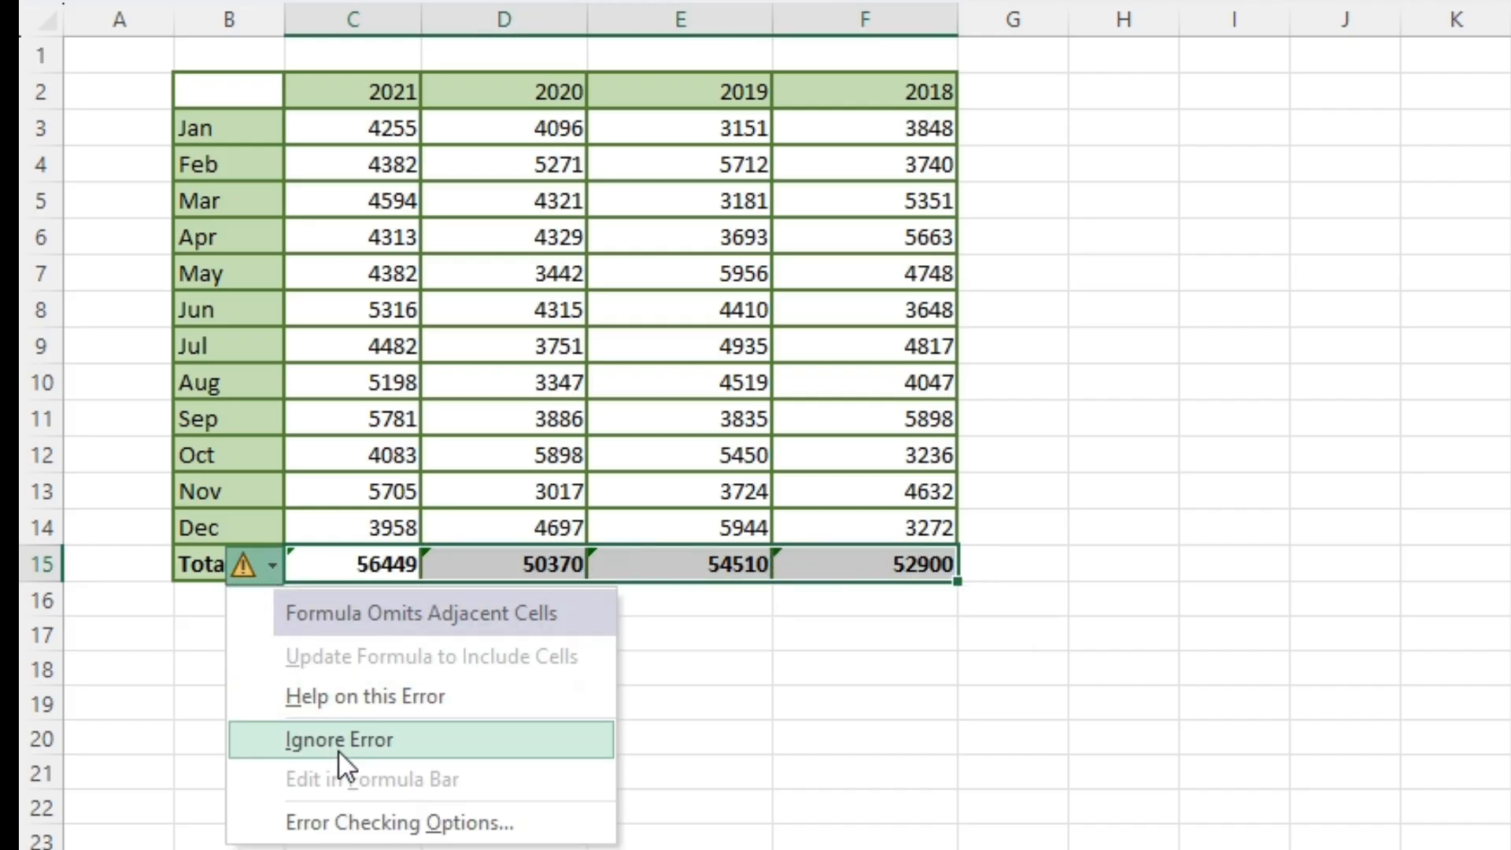